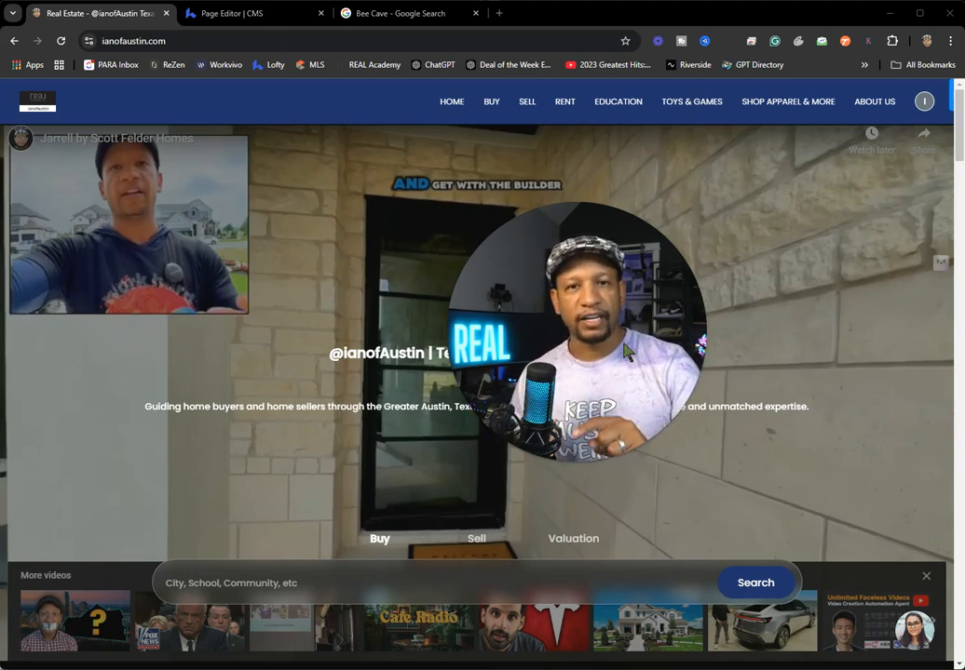
Step: Look over the live ianofaustin.com homepage, including its listings, affordability calculator, YouTube videos and home valuation sections
left_click_drag(625, 343, 659, 395)
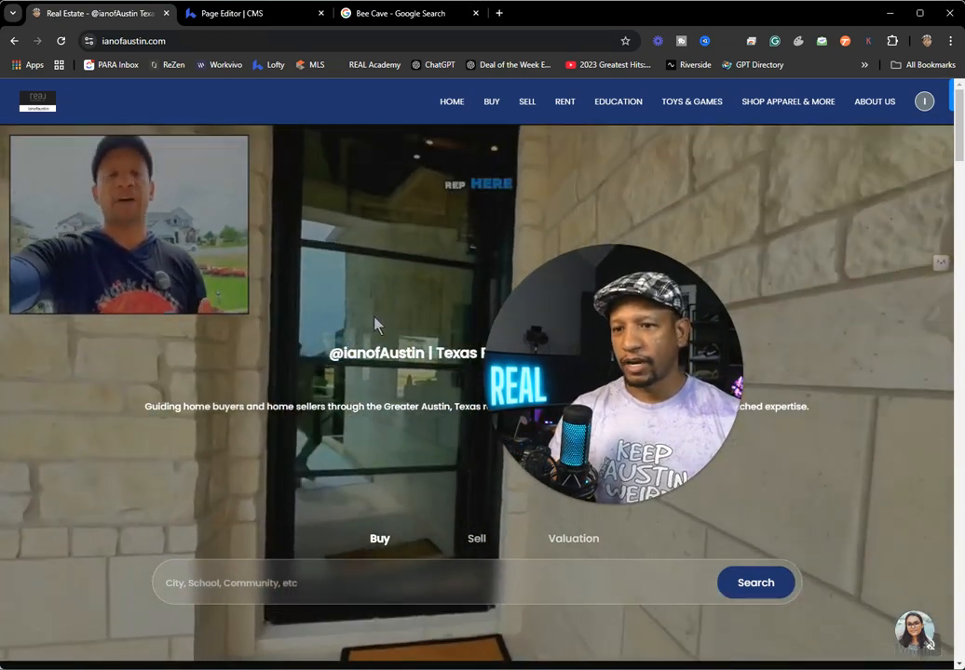
scroll(377, 323, "down", 5)
scroll(370, 328, "down", 4)
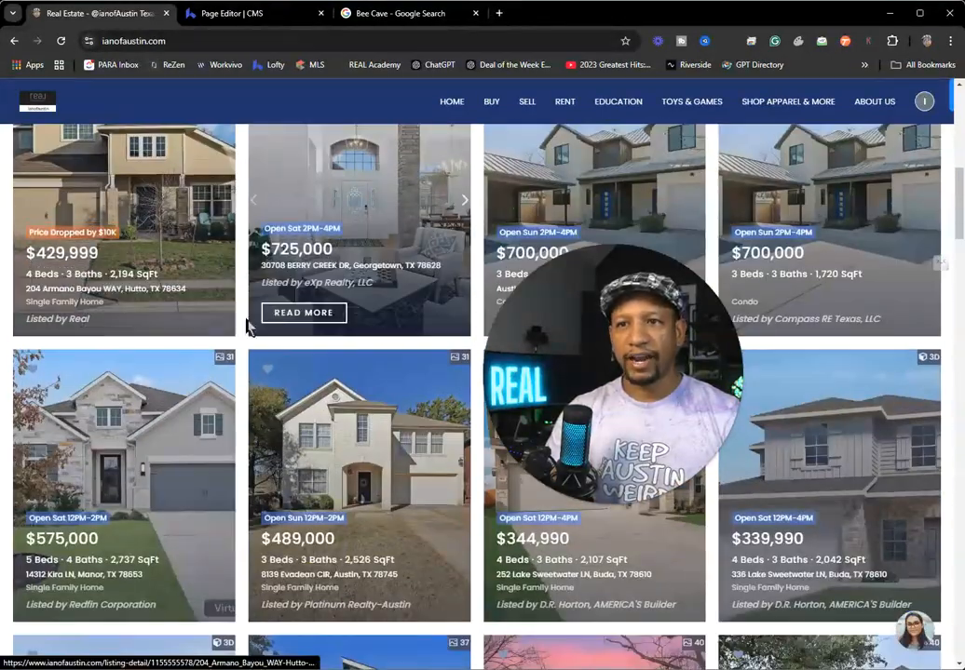
scroll(363, 372, "up", 4)
scroll(293, 396, "down", 6)
scroll(295, 399, "down", 13)
scroll(403, 265, "up", 6)
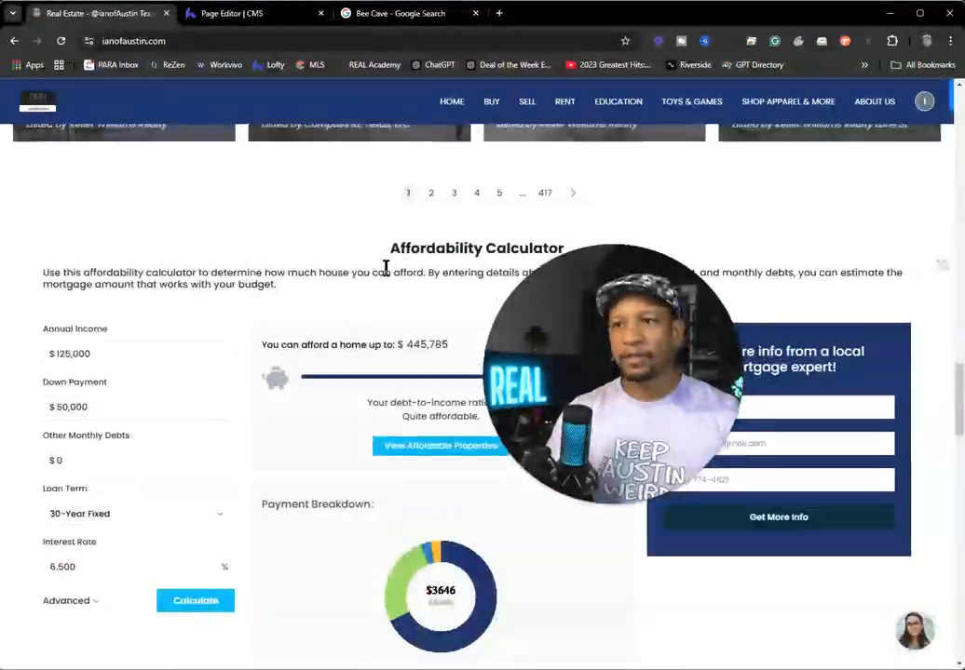
scroll(370, 400, "down", 12)
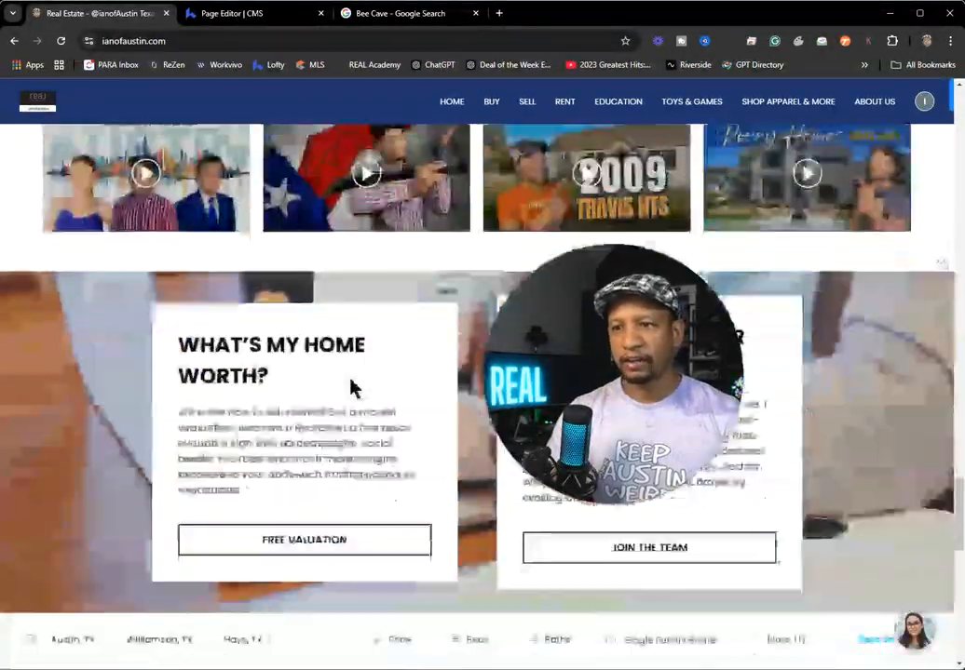
scroll(351, 387, "up", 4)
scroll(431, 353, "down", 8)
scroll(390, 361, "up", 5)
scroll(391, 364, "up", 9)
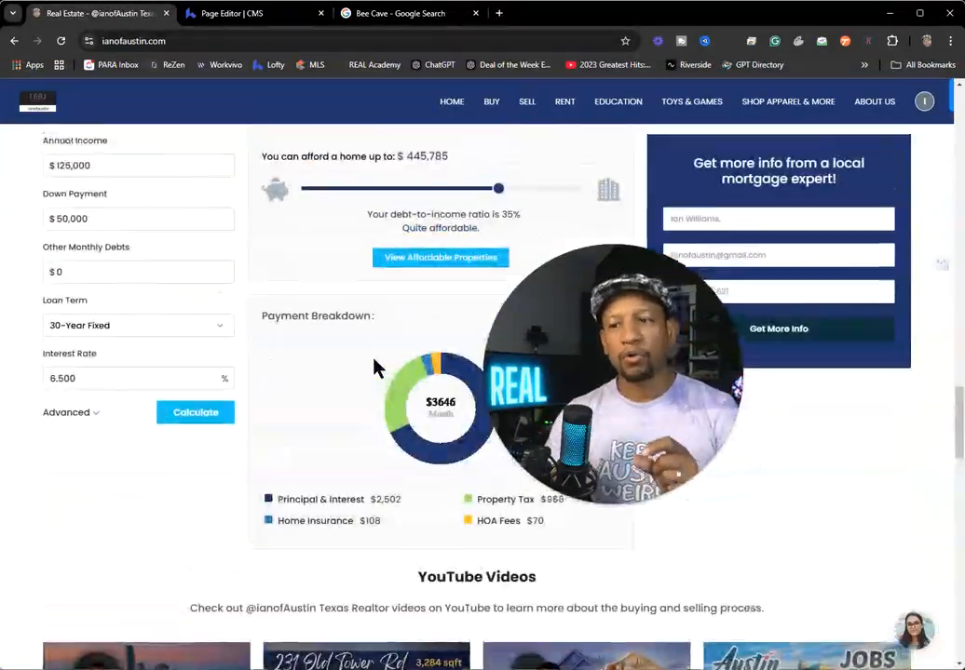
scroll(307, 363, "up", 12)
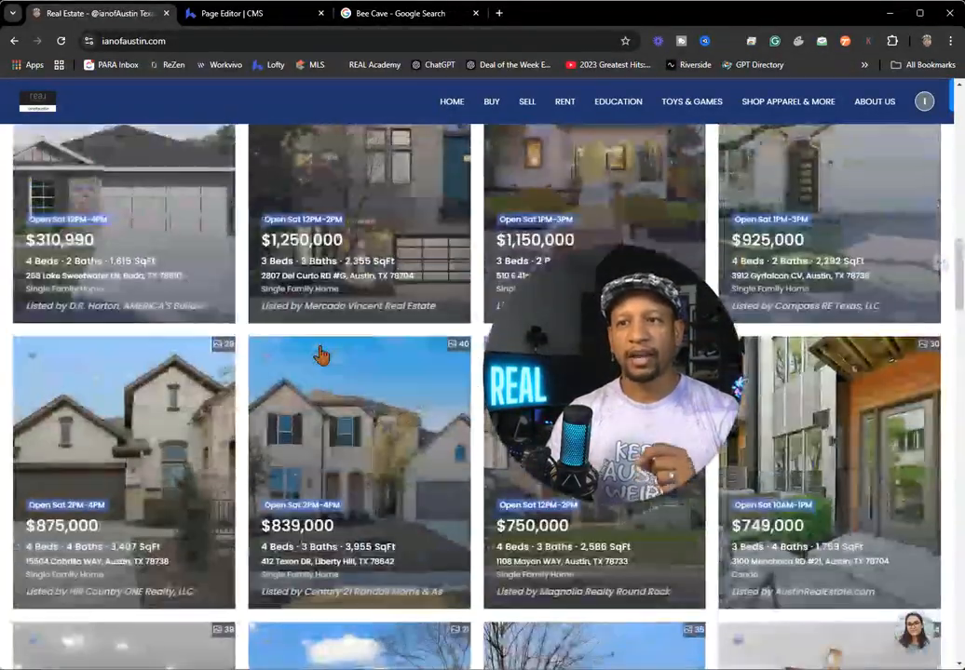
scroll(325, 351, "up", 4)
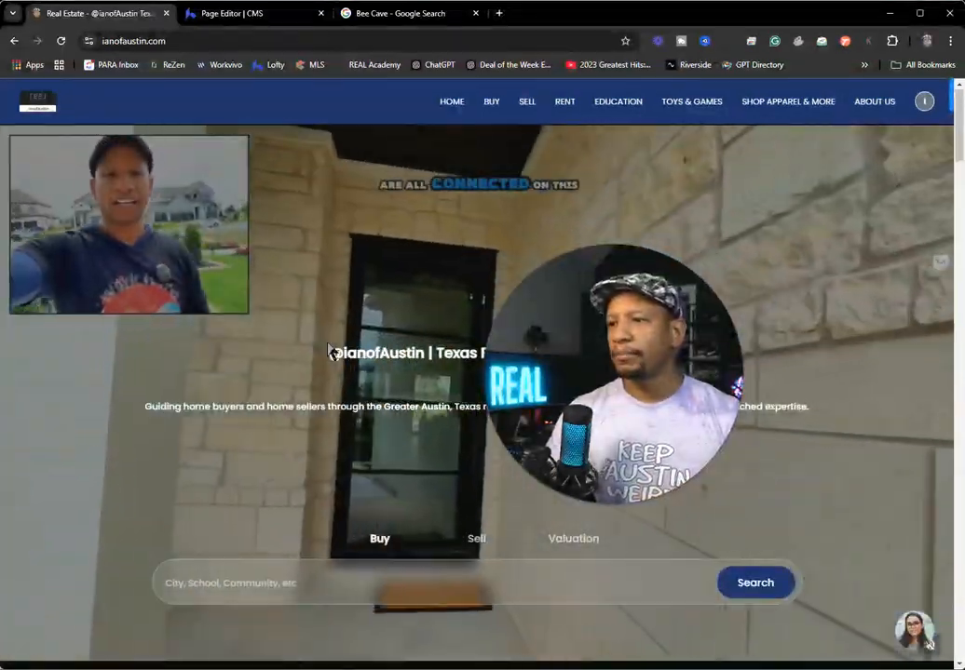
Step: Switch to the Lofty CMS page editor, close the Featured Area settings and examine the scrolling city block beneath the hero video
mouse_move(519, 116)
left_click(253, 13)
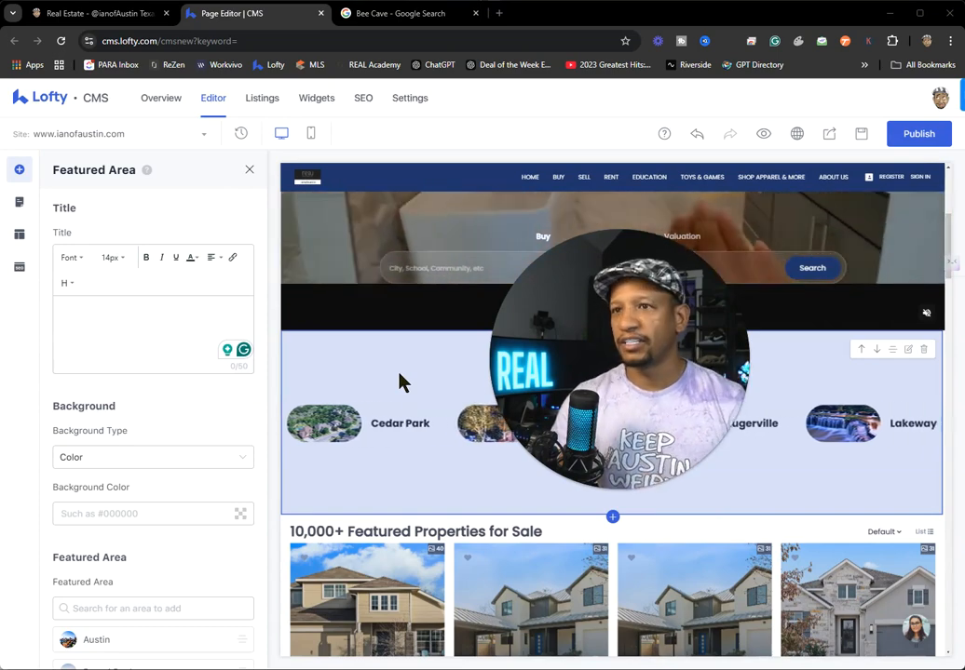
left_click(247, 171)
scroll(351, 370, "up", 5)
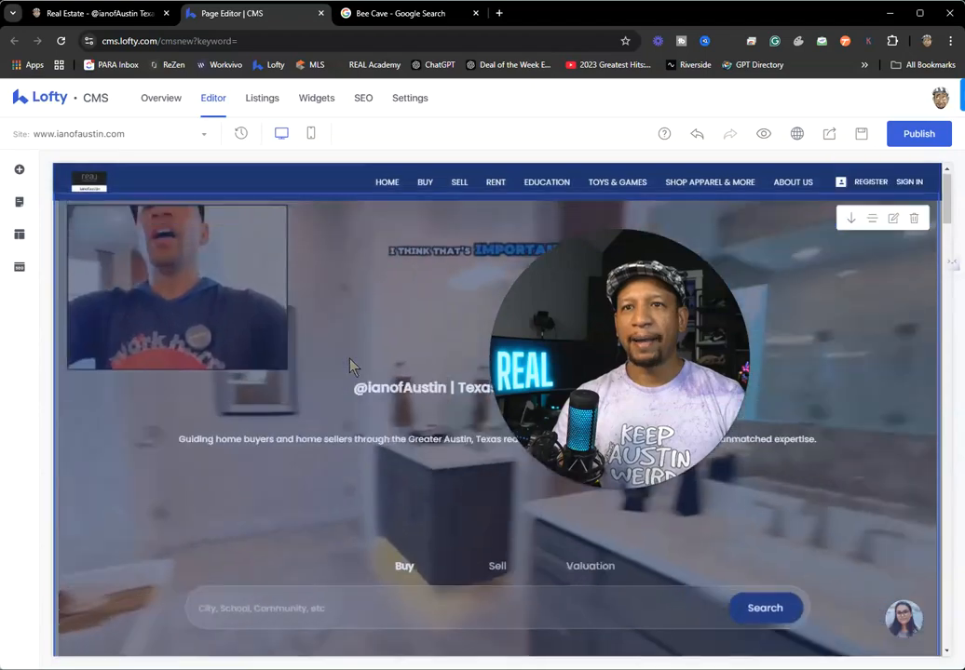
scroll(338, 340, "down", 5)
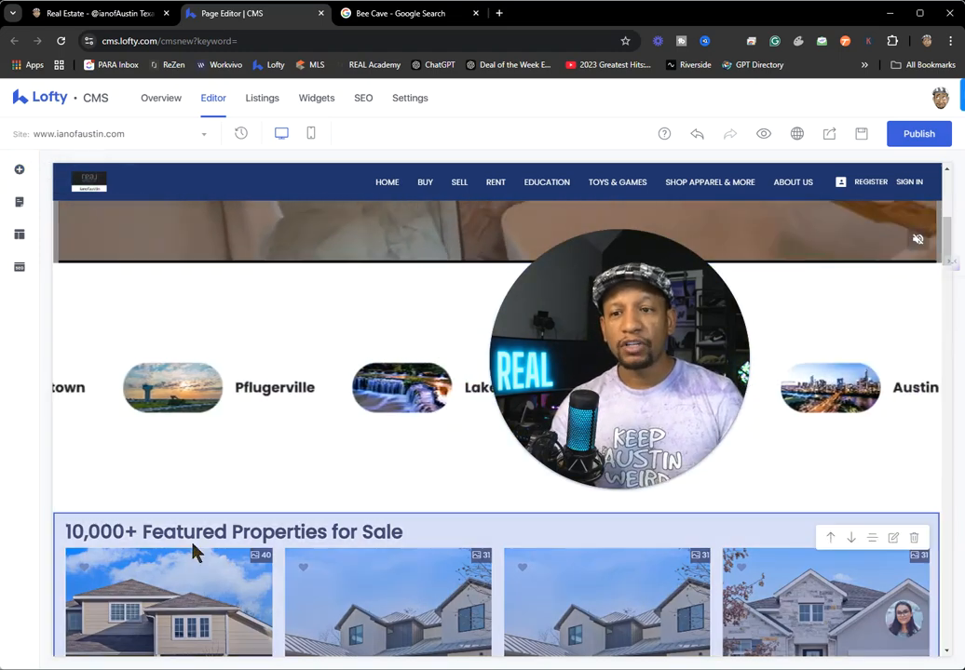
scroll(239, 287, "down", 2)
scroll(232, 400, "up", 3)
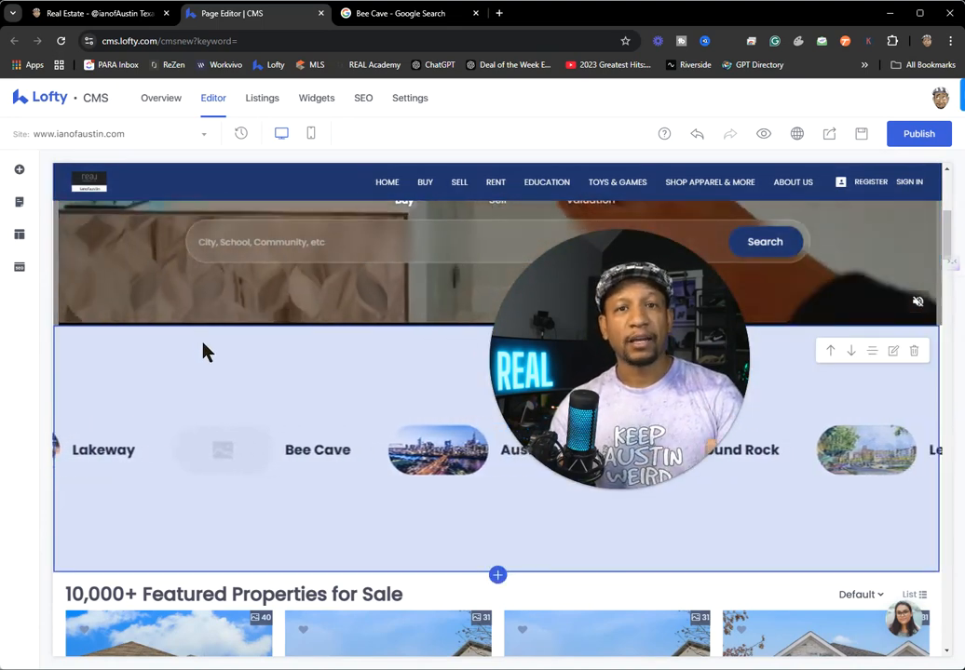
scroll(163, 358, "down", 1)
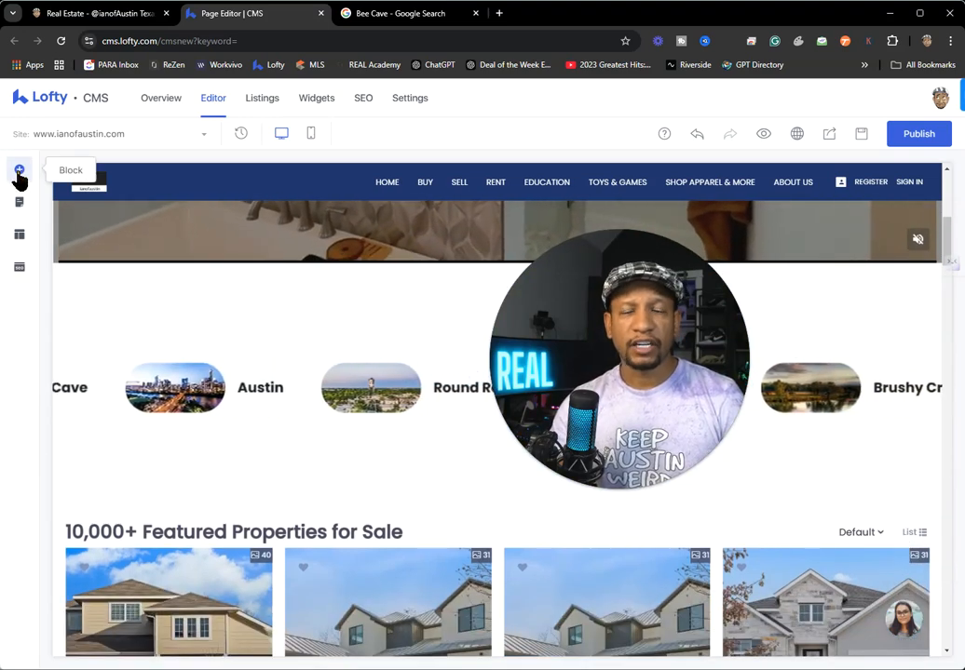
Step: Add the six-tile "Explore Our Featured Area" block between the hero section and the scrolling city block
left_click(20, 173)
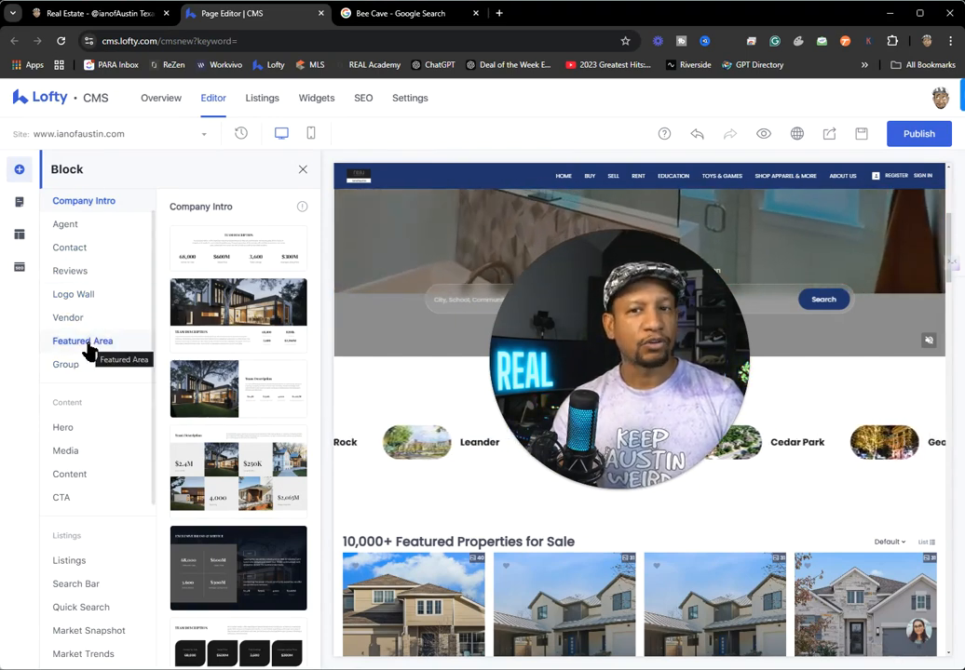
left_click(86, 342)
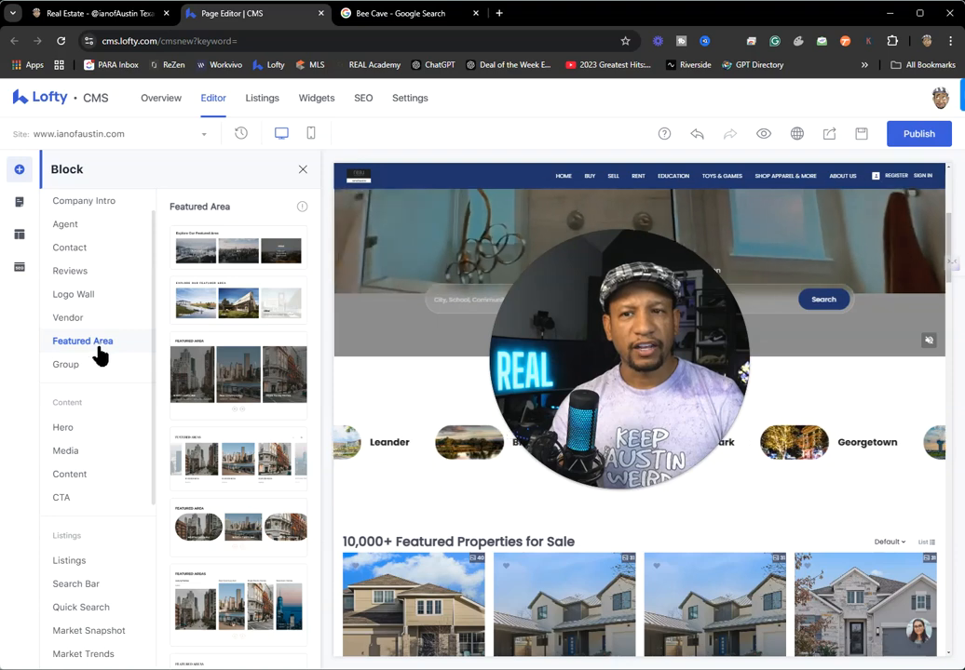
scroll(220, 239, "down", 5)
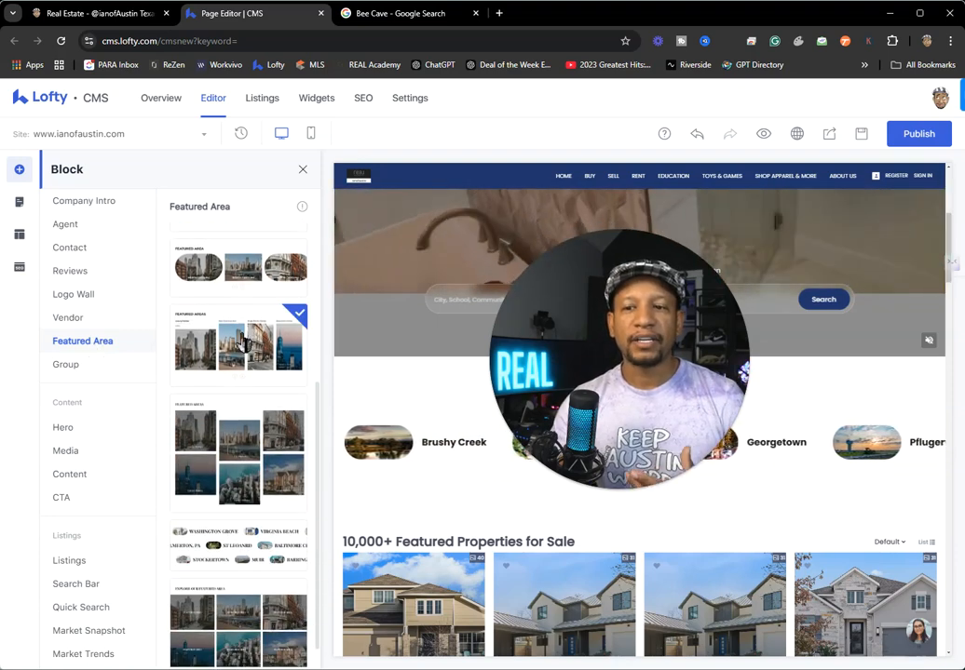
scroll(242, 344, "down", 1)
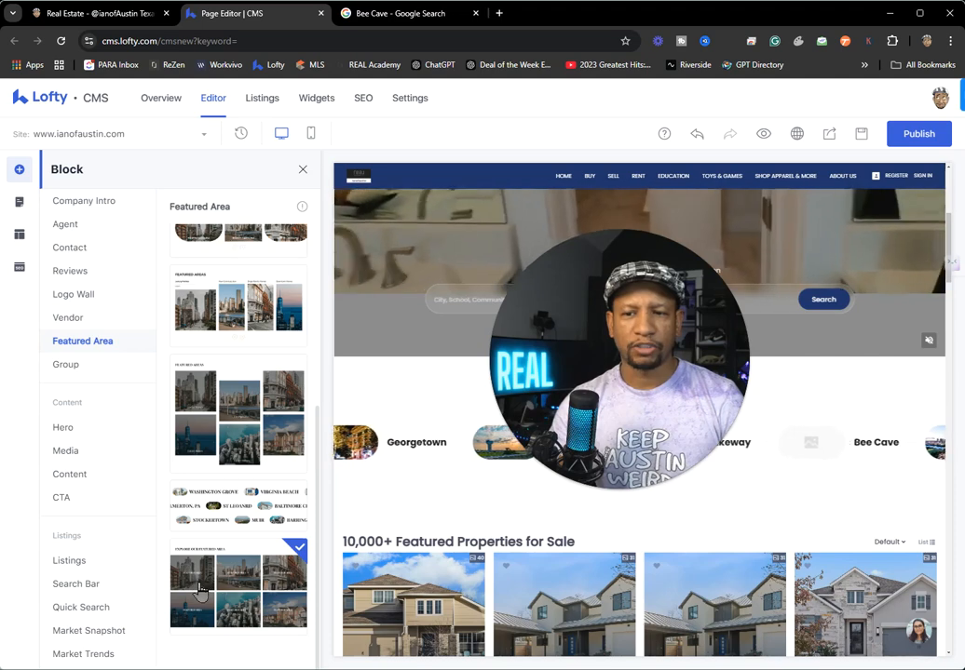
left_click_drag(189, 585, 370, 430)
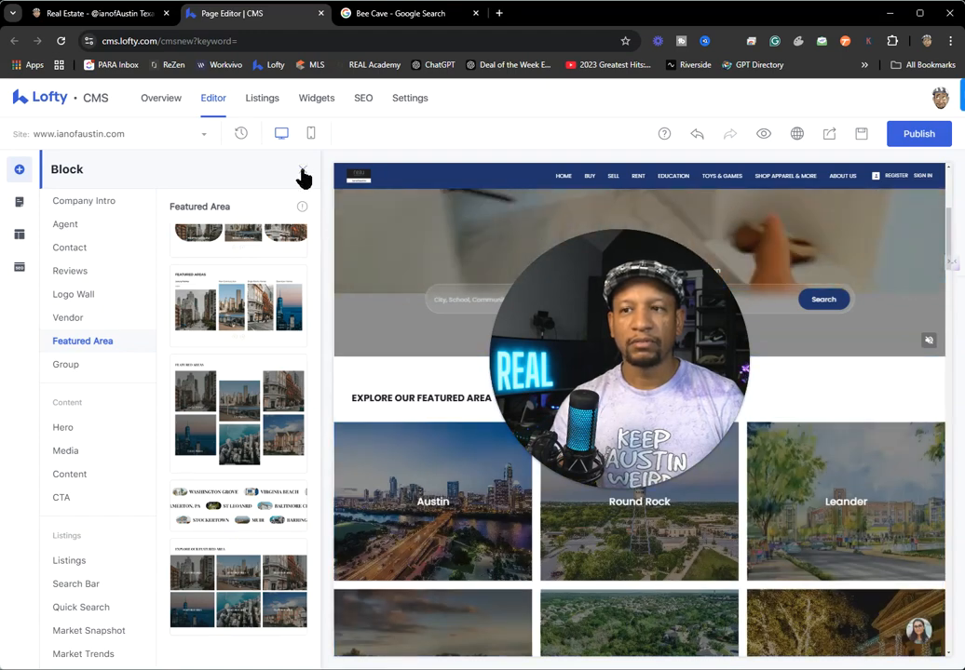
left_click(303, 174)
Step: Compare the city photo grid block with the scrolling city block beneath it on the homepage
scroll(279, 372, "up", 2)
scroll(306, 368, "up", 3)
scroll(318, 447, "down", 6)
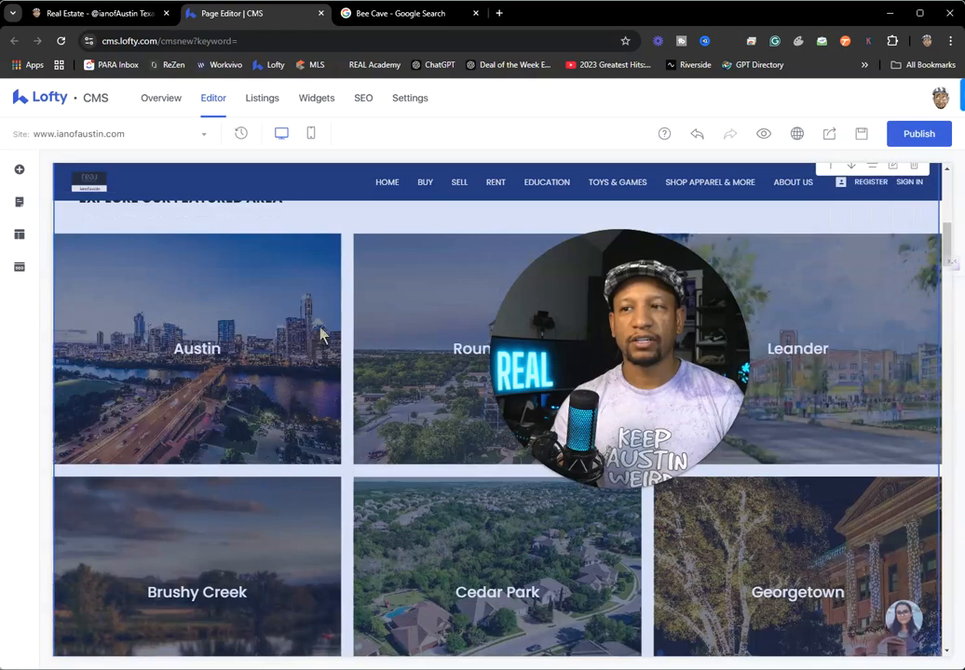
scroll(354, 528, "down", 4)
scroll(349, 390, "down", 3)
scroll(350, 389, "up", 2)
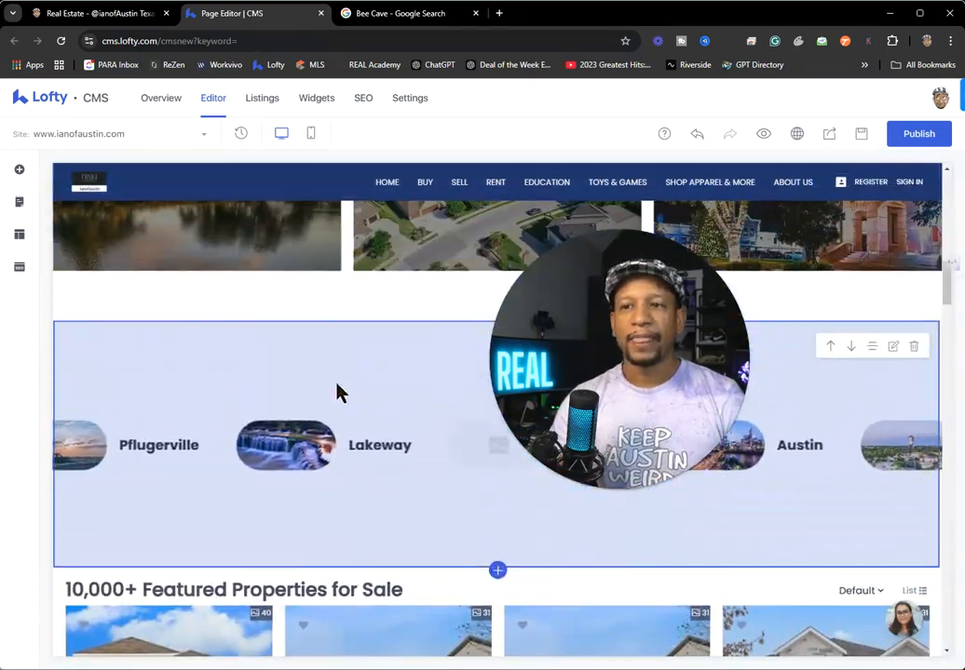
scroll(307, 447, "up", 2)
scroll(258, 323, "up", 2)
scroll(315, 391, "up", 3)
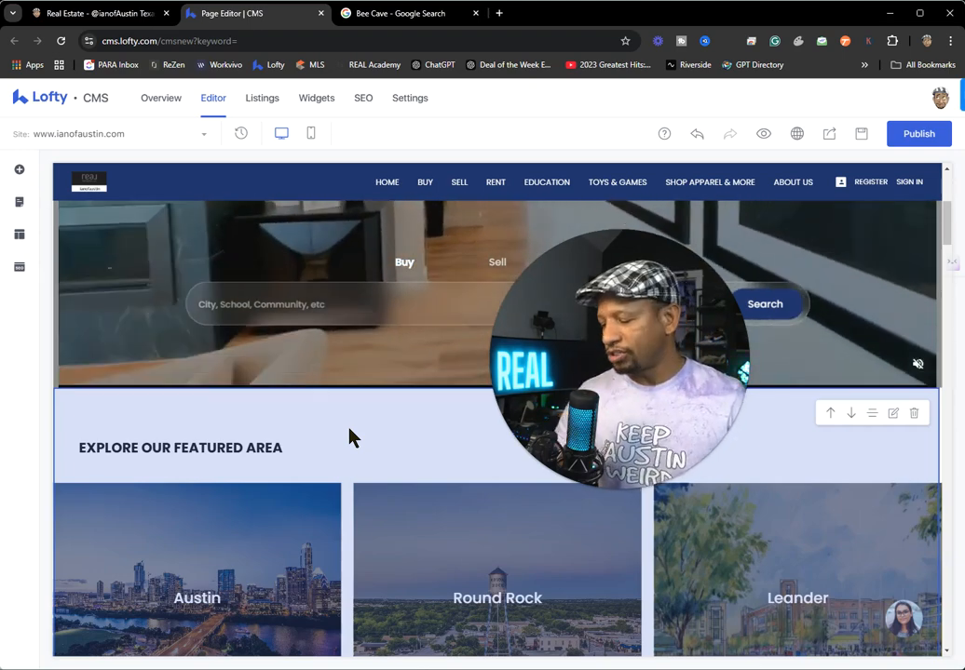
scroll(352, 438, "down", 3)
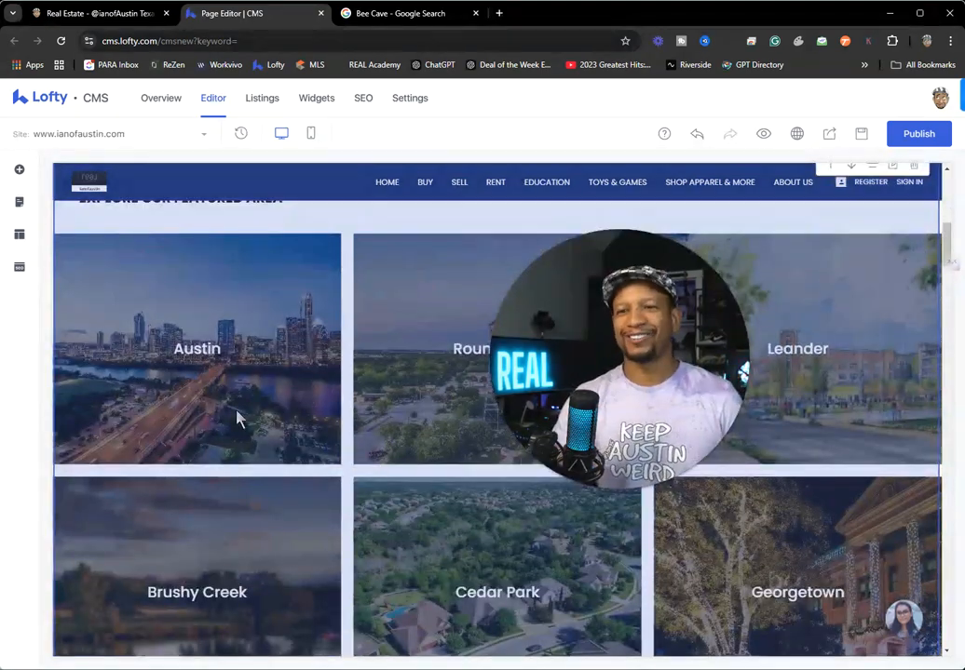
scroll(274, 441, "up", 2)
scroll(276, 453, "down", 7)
scroll(280, 424, "up", 1)
left_click(306, 353)
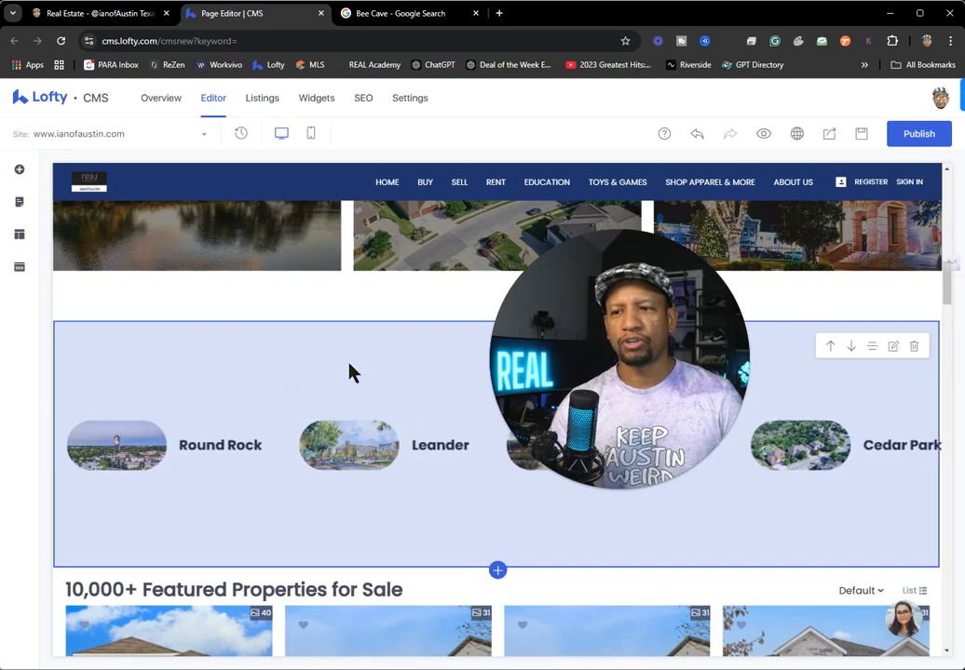
Step: Delete the "Explore Our Featured Area" grid block from the homepage
scroll(510, 230, "up", 3)
scroll(428, 377, "up", 1)
scroll(428, 377, "up", 2)
left_click(914, 292)
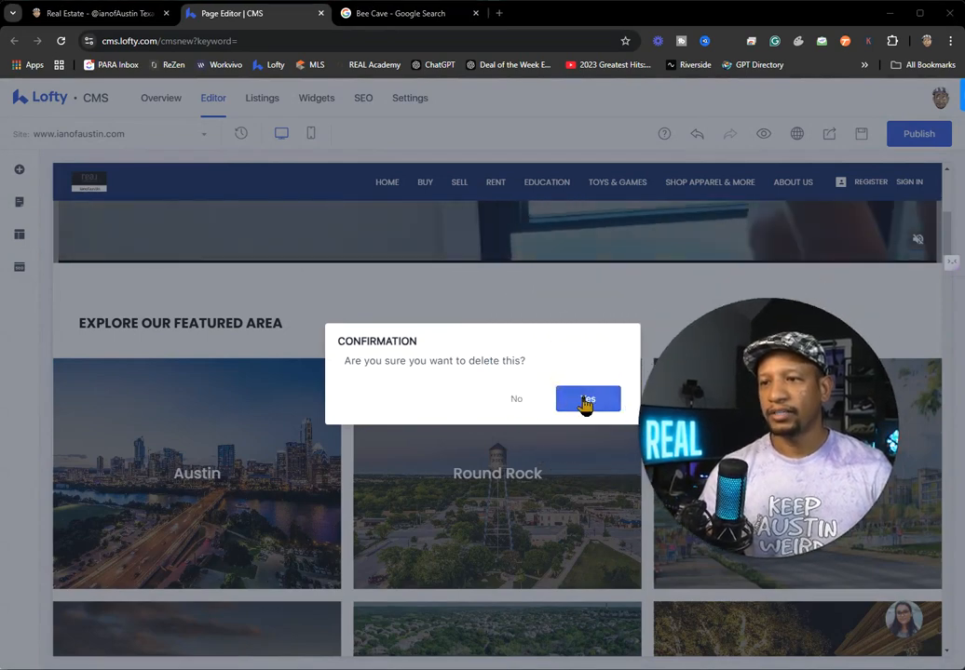
left_click(586, 400)
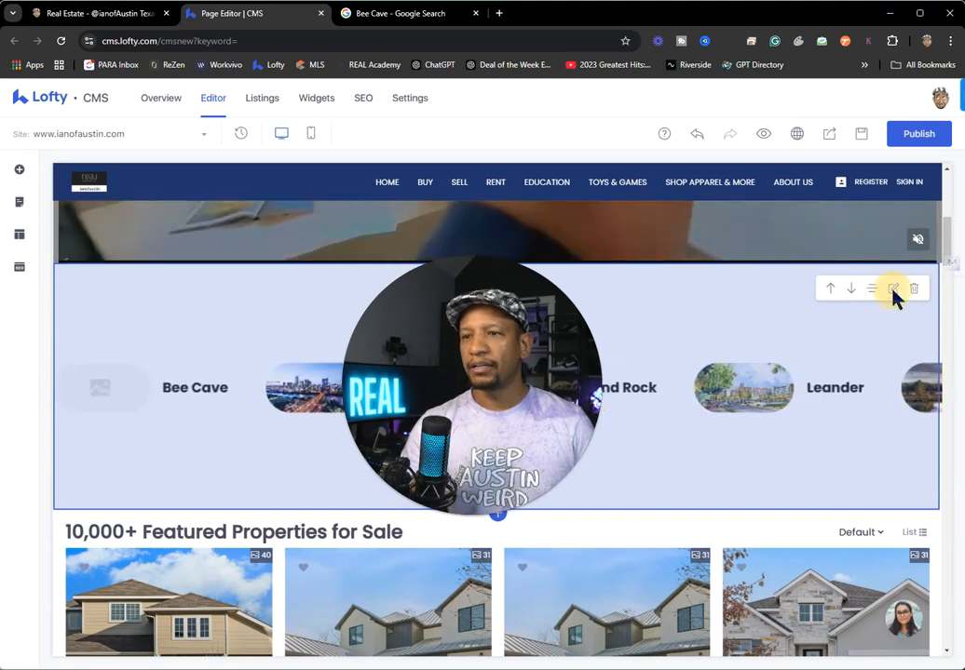
Step: Open the scrolling city block's settings for editing
left_click(892, 289)
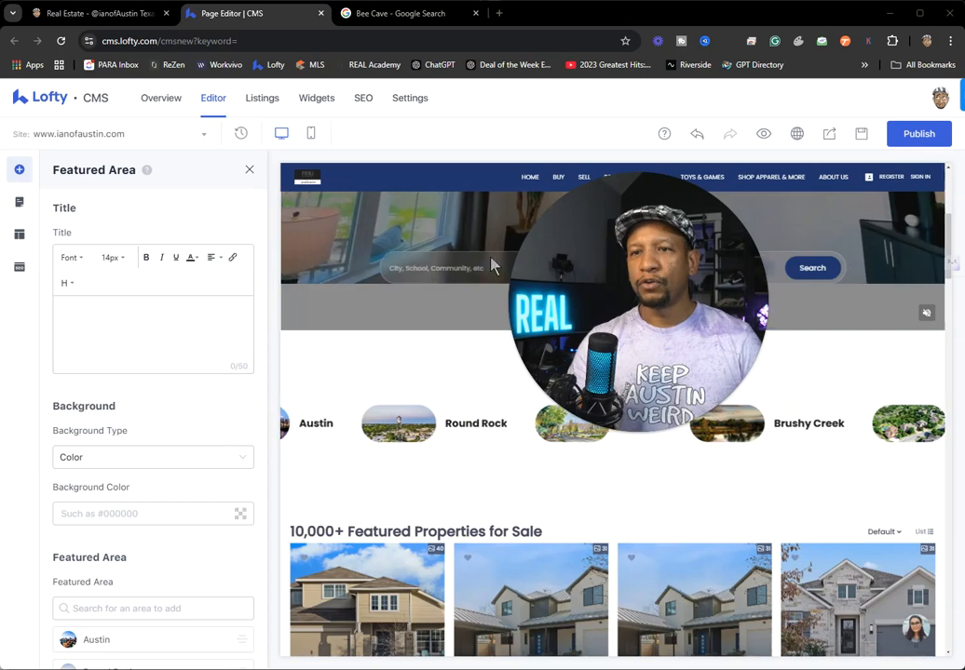
Step: Try the title "Cities I Service" on the scrolling city block and clear the title again
left_click(122, 316)
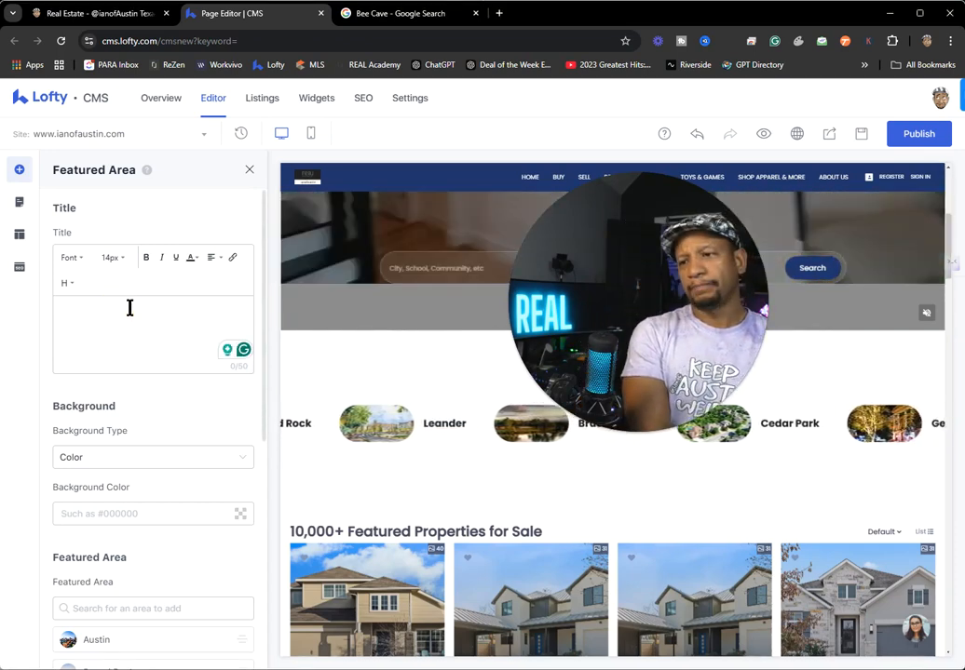
type("Neig")
key("BackSpace")
type("C")
type("s I Serve")
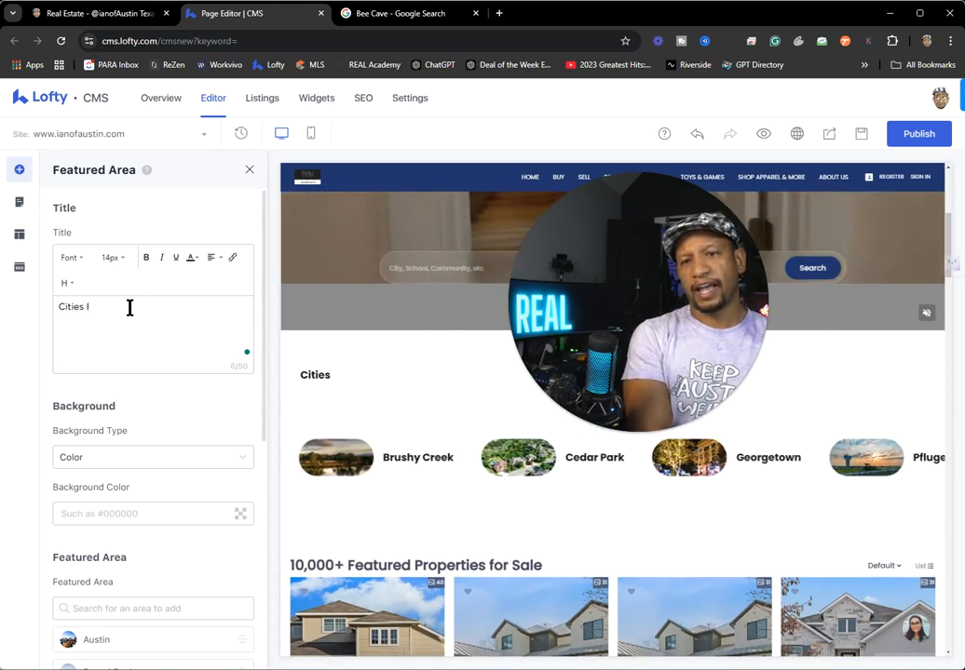
key("BackSpace")
key("BackSpace")
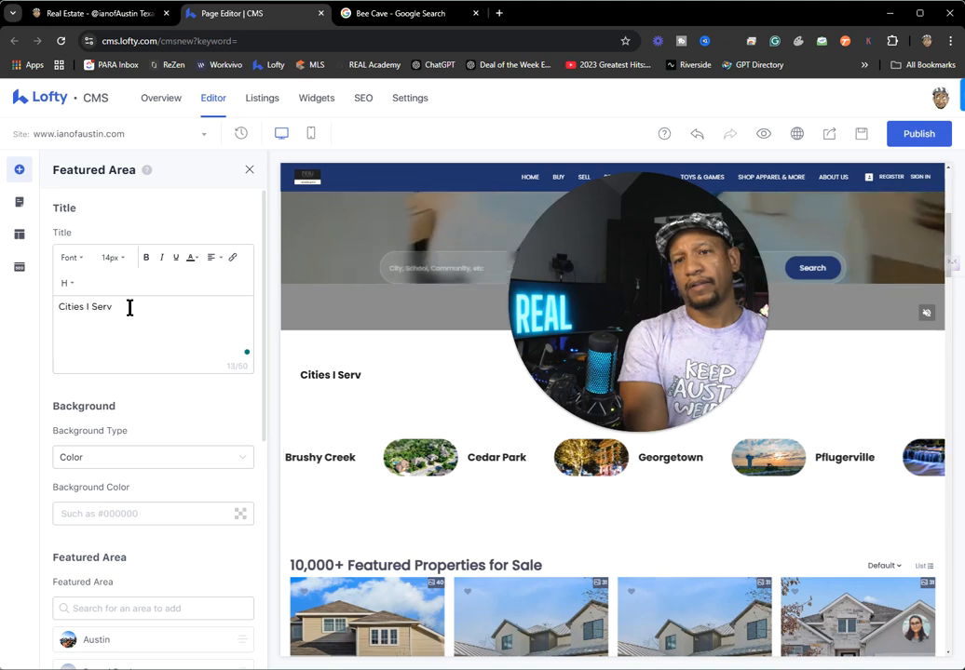
type("vice")
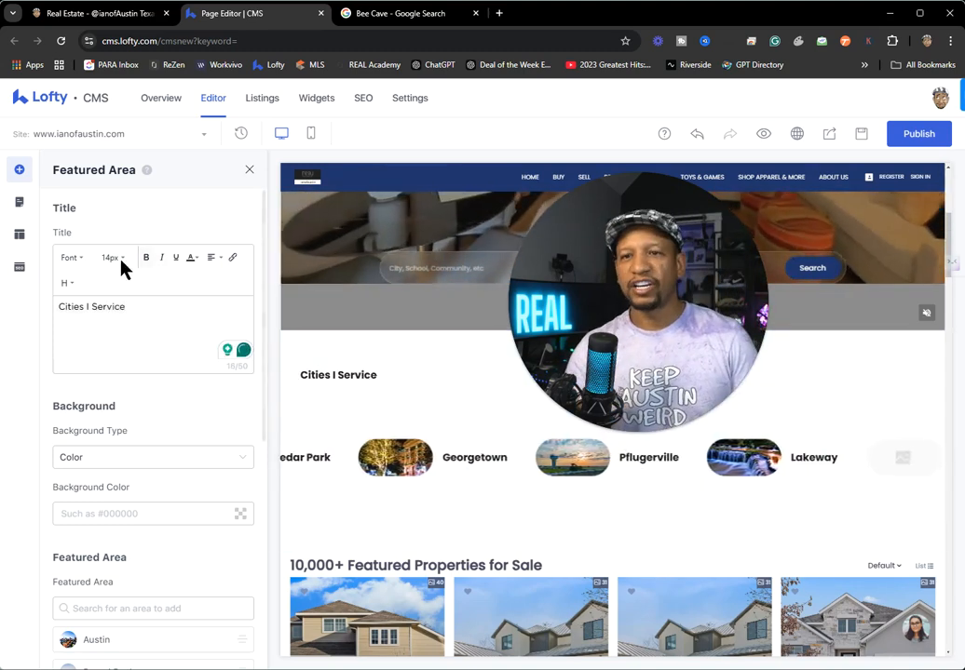
triple_click(164, 310)
key("BackSpace")
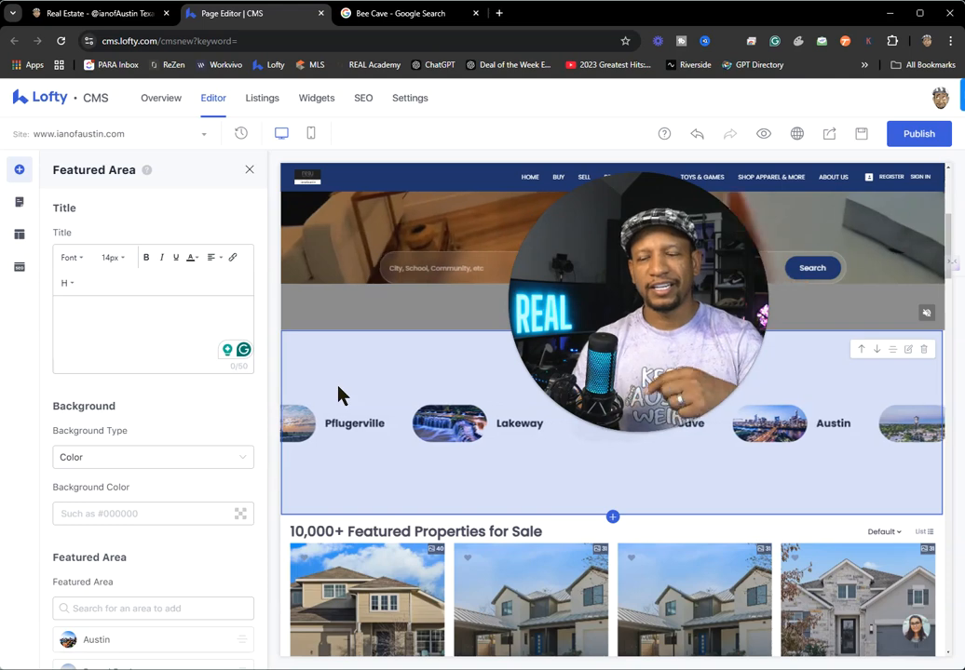
Step: Review the list of featured areas in the scrolling city block's settings, from Austin down to Bee Cave, TX
scroll(172, 403, "down", 2)
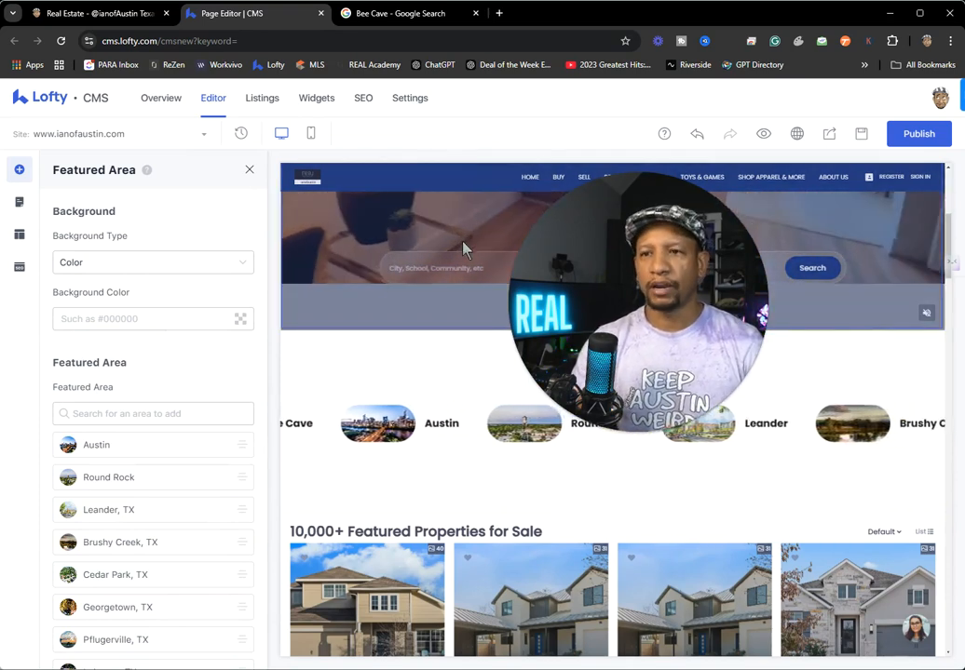
scroll(168, 363, "down", 3)
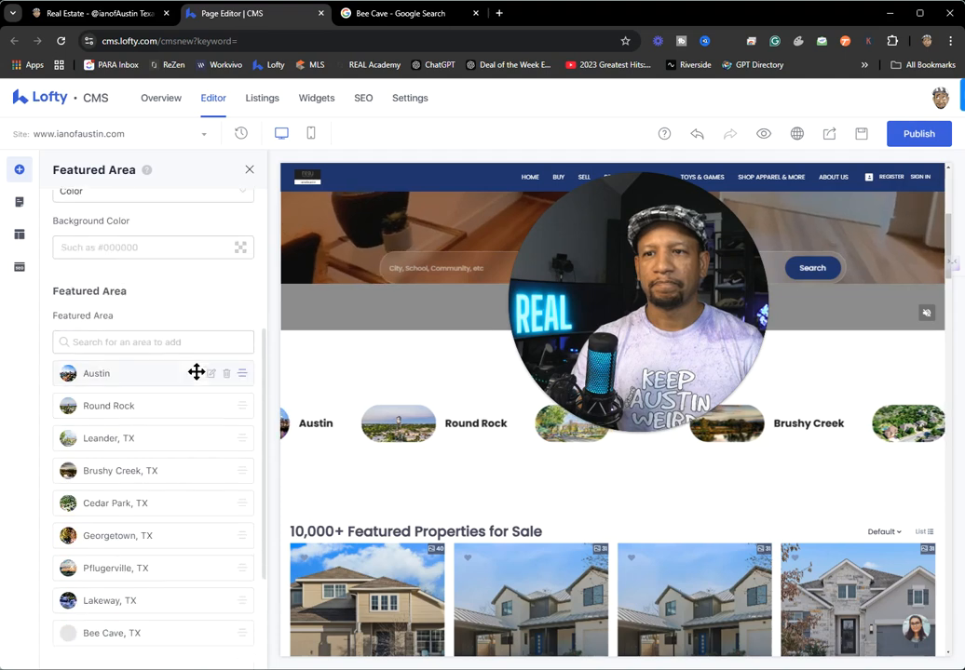
scroll(165, 284, "up", 1)
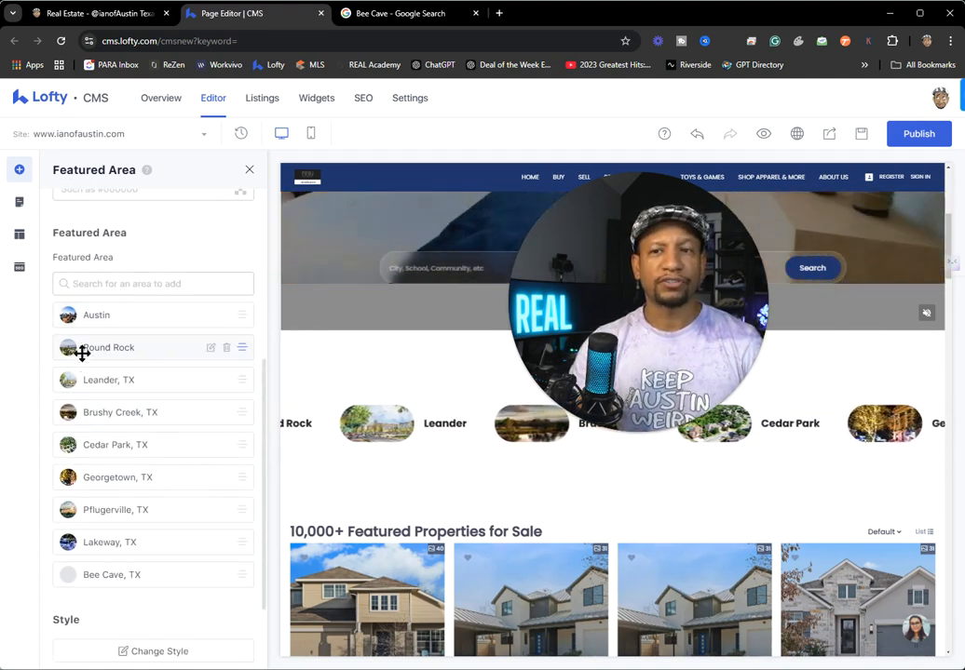
scroll(140, 326, "down", 1)
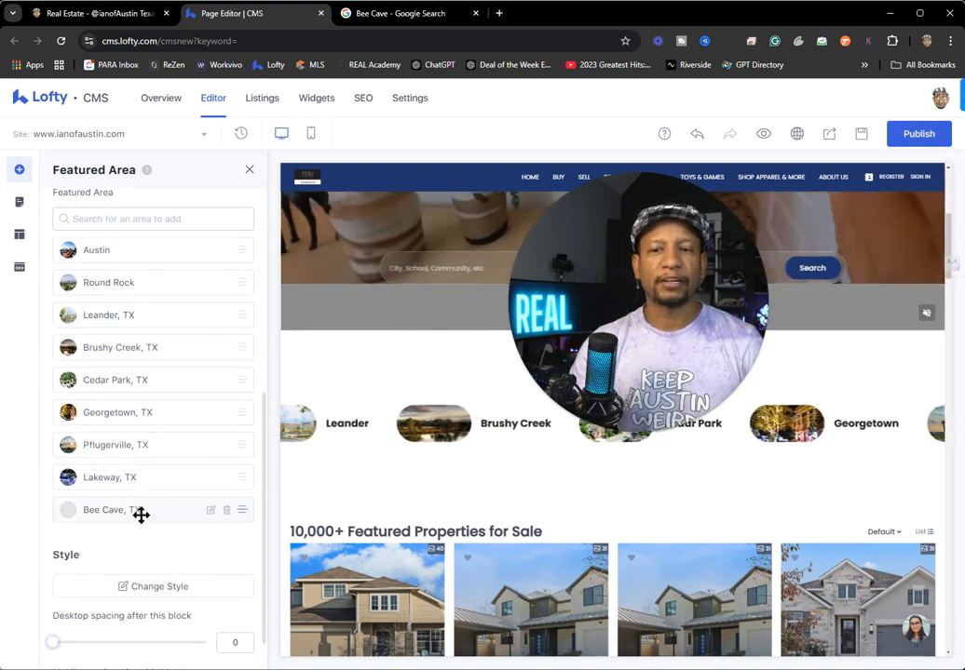
scroll(84, 295, "up", 1)
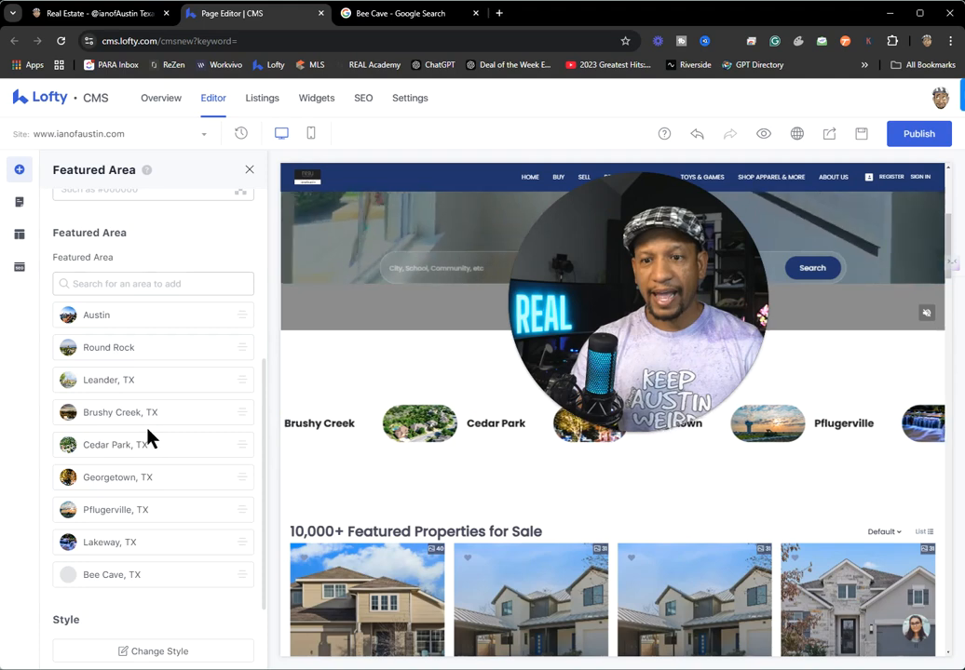
Step: Search the areas for "west", add West Lake Hills, TX to the block's featured areas, and clear the search
left_click(146, 285)
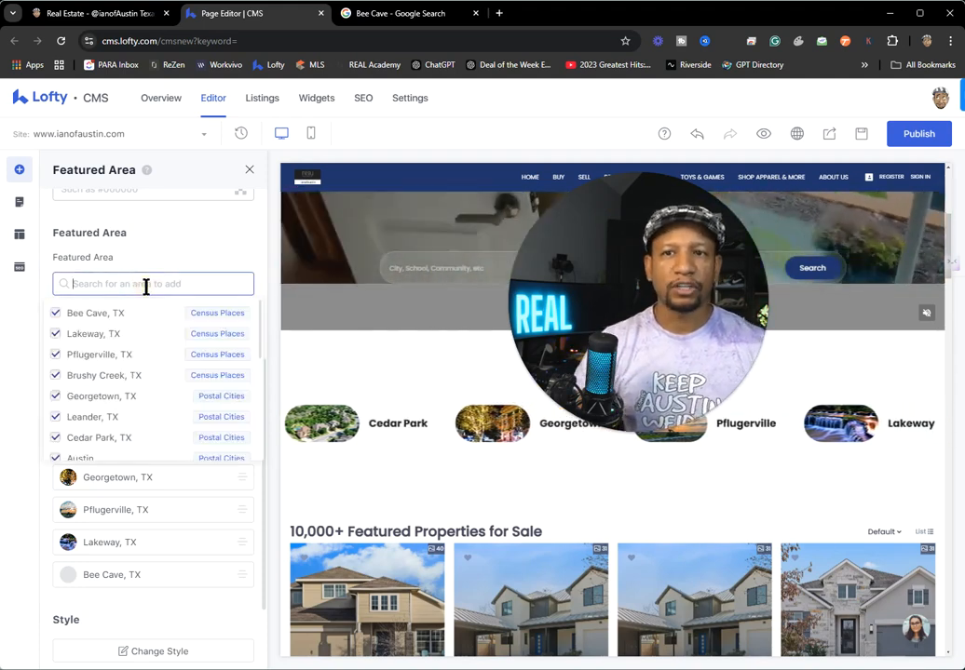
type("west")
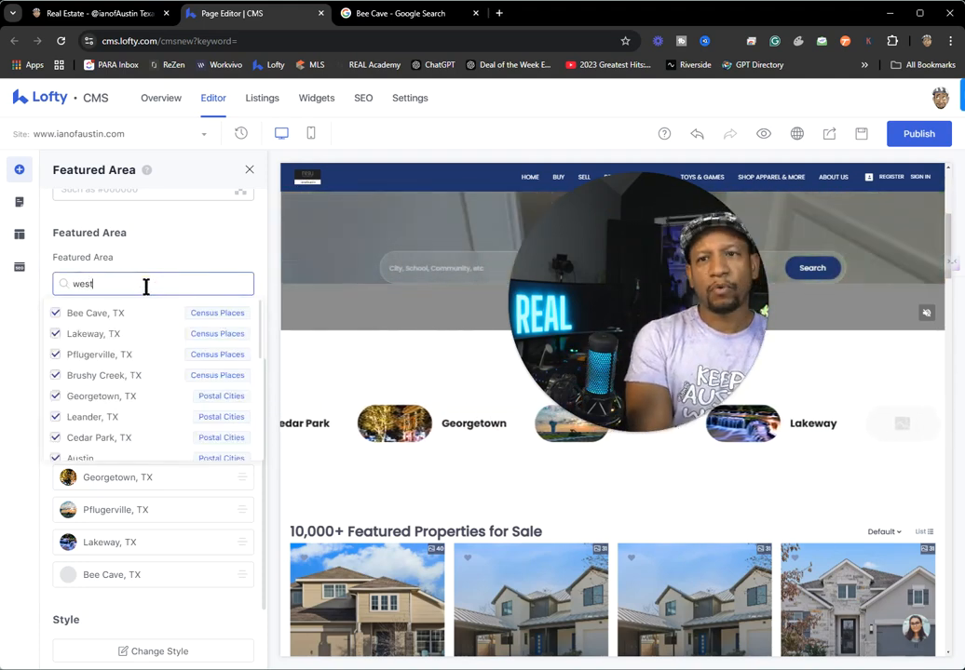
type("la")
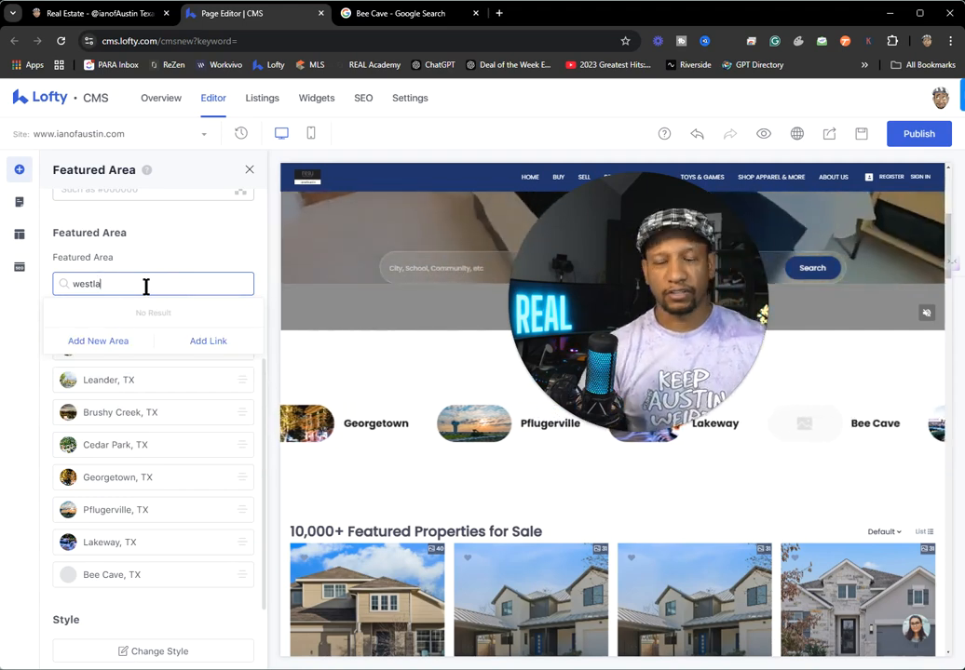
key("BackSpace")
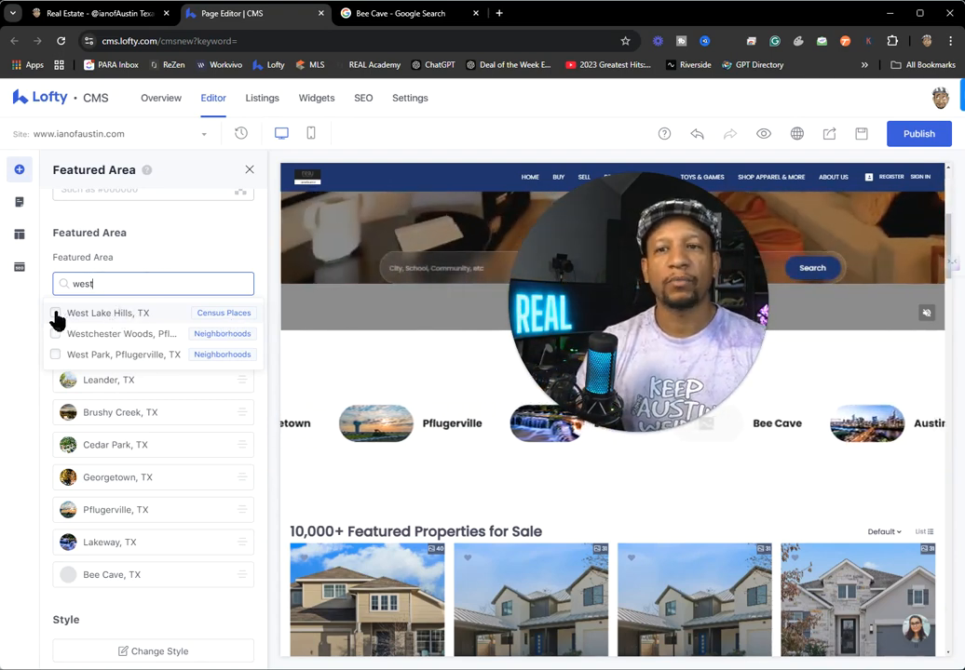
left_click(55, 314)
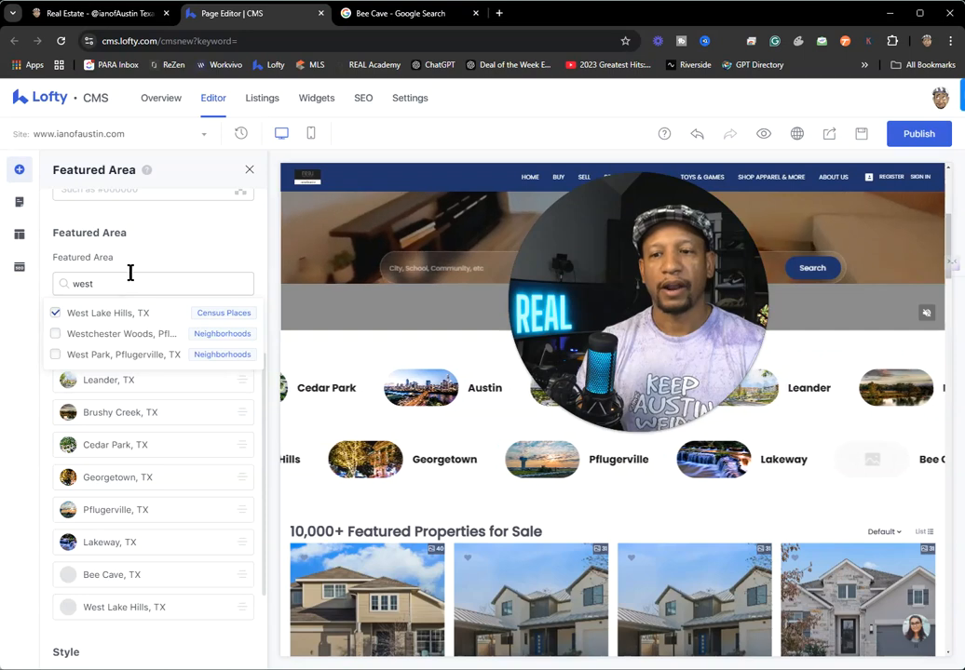
double_click(139, 280)
key("BackSpace")
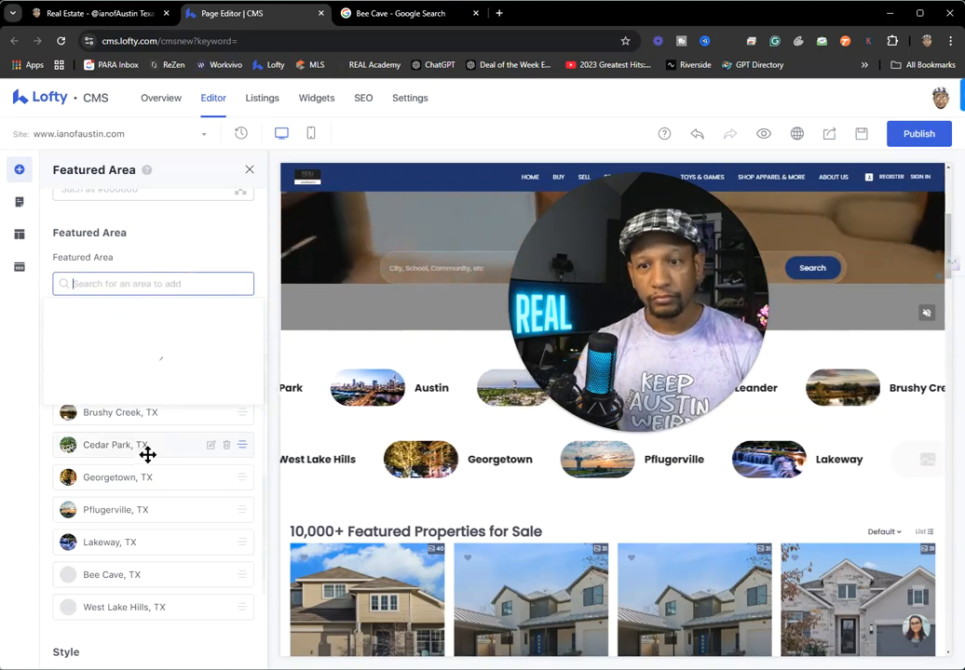
Step: Set the West Lake Hills area's display name to "West Lake Hills, Texas" and begin adding its image by URL
scroll(147, 451, "down", 2)
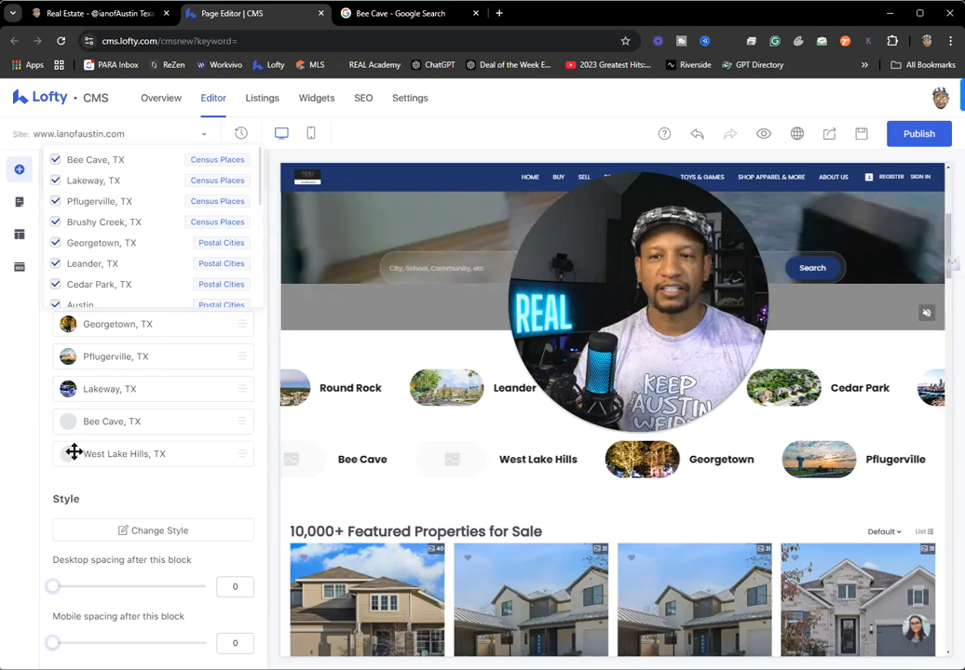
left_click(211, 456)
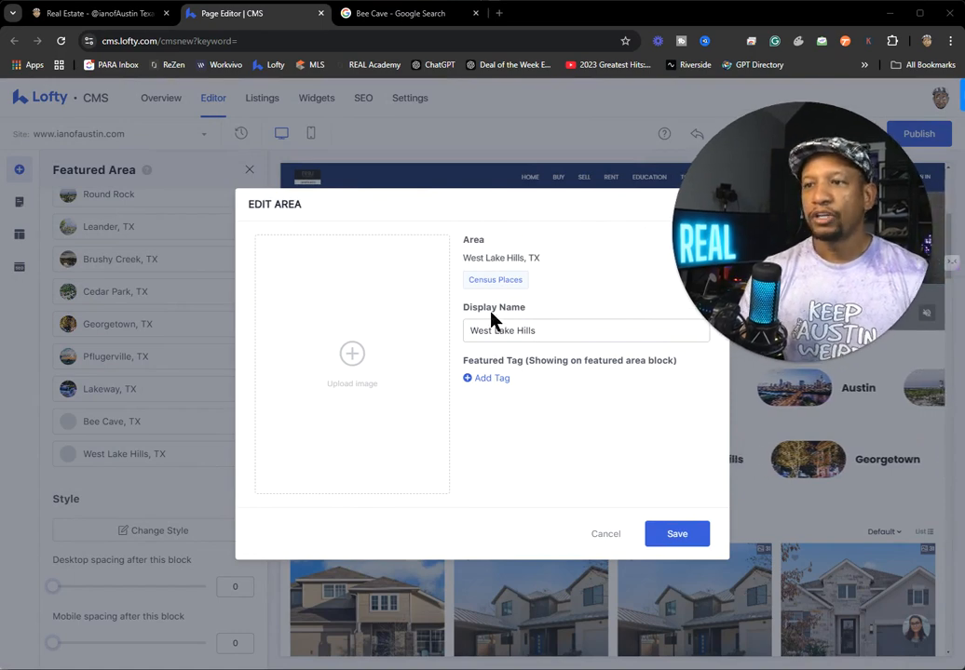
left_click(552, 330)
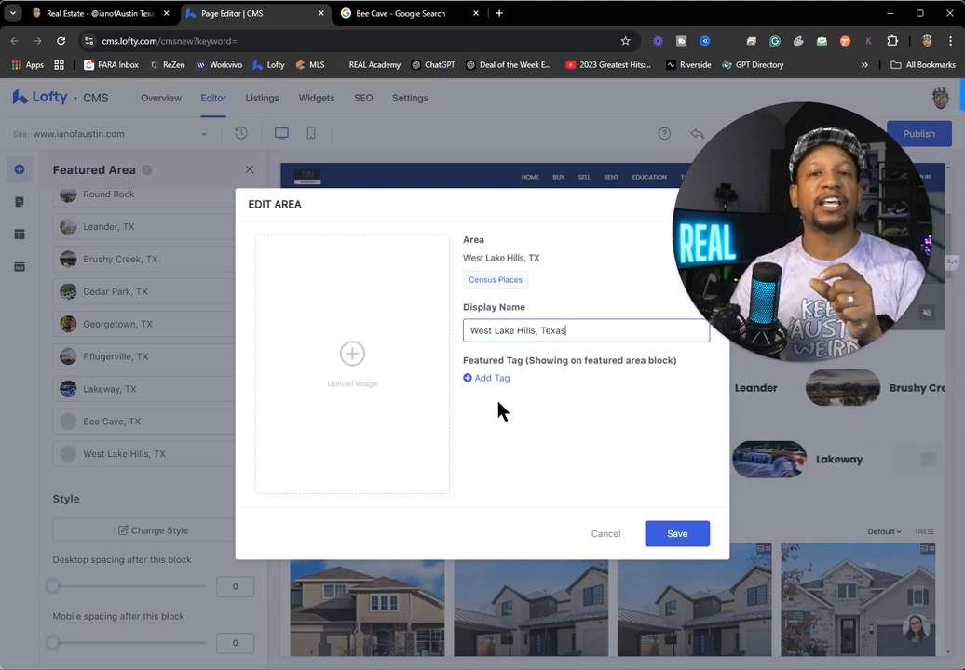
left_click(353, 353)
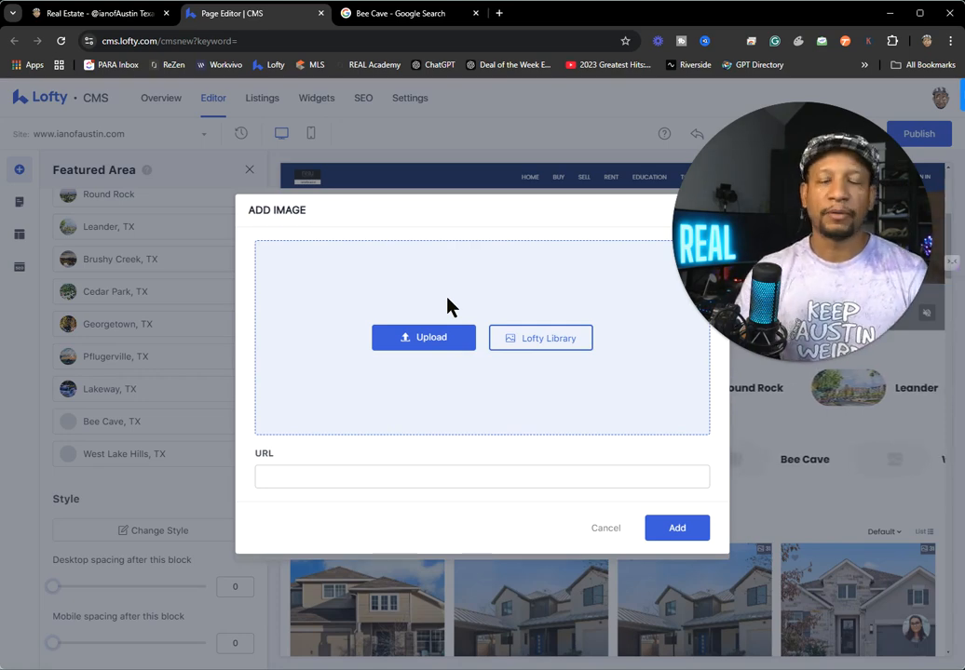
left_click(356, 475)
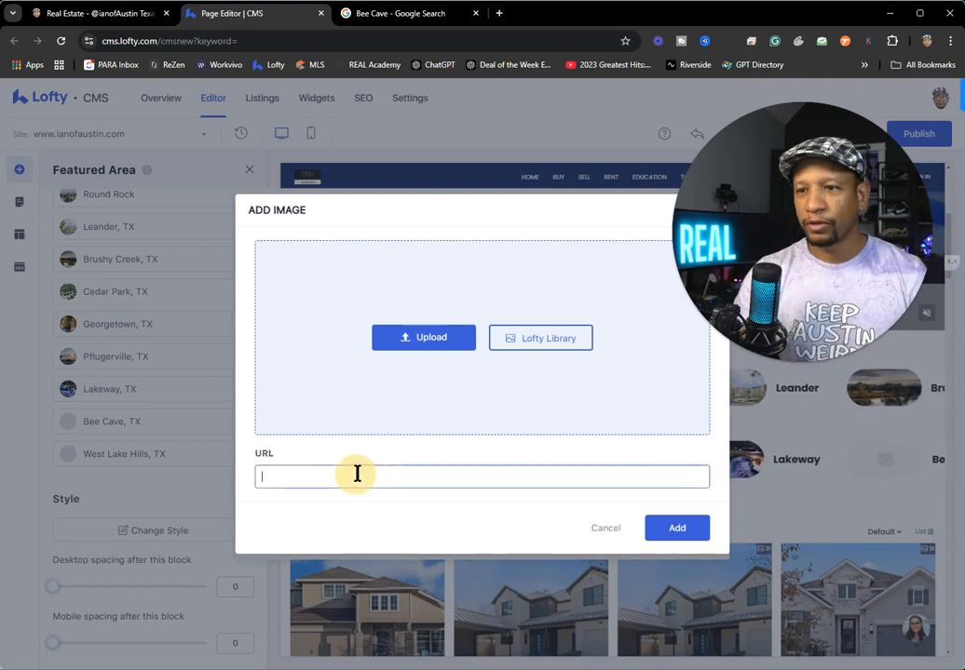
Step: Switch to the Google Images page and search for "westlake hills texas", returning from the map view to the image results
left_click(403, 16)
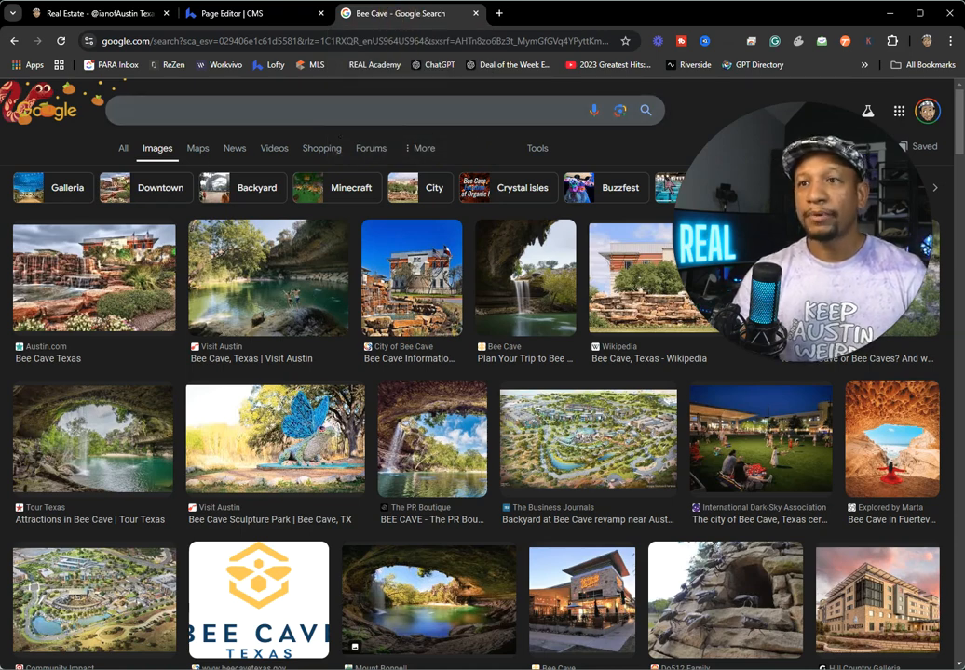
left_click(382, 109)
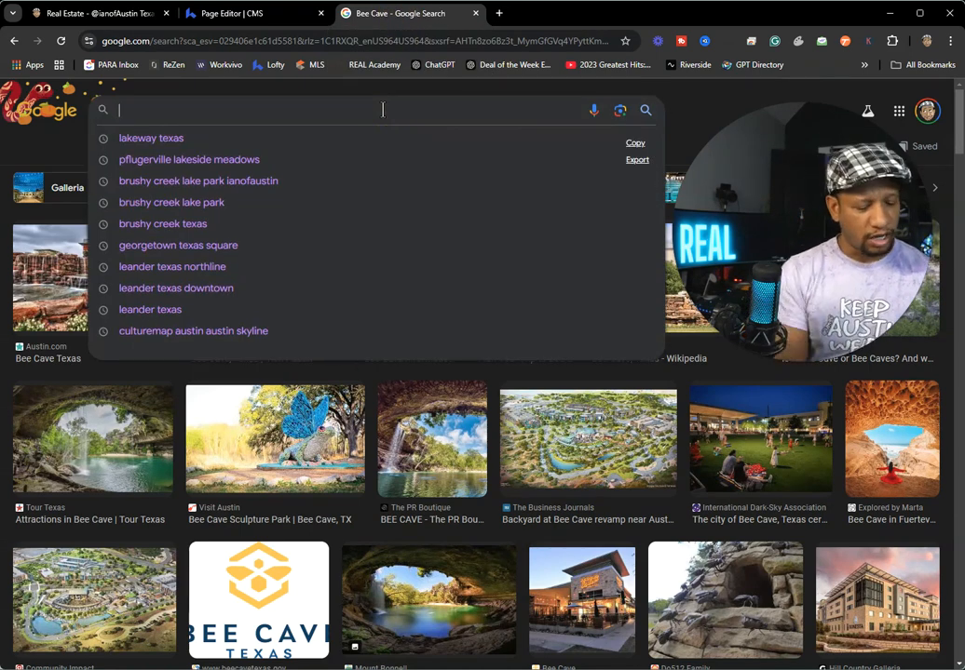
type("westlake hills texas")
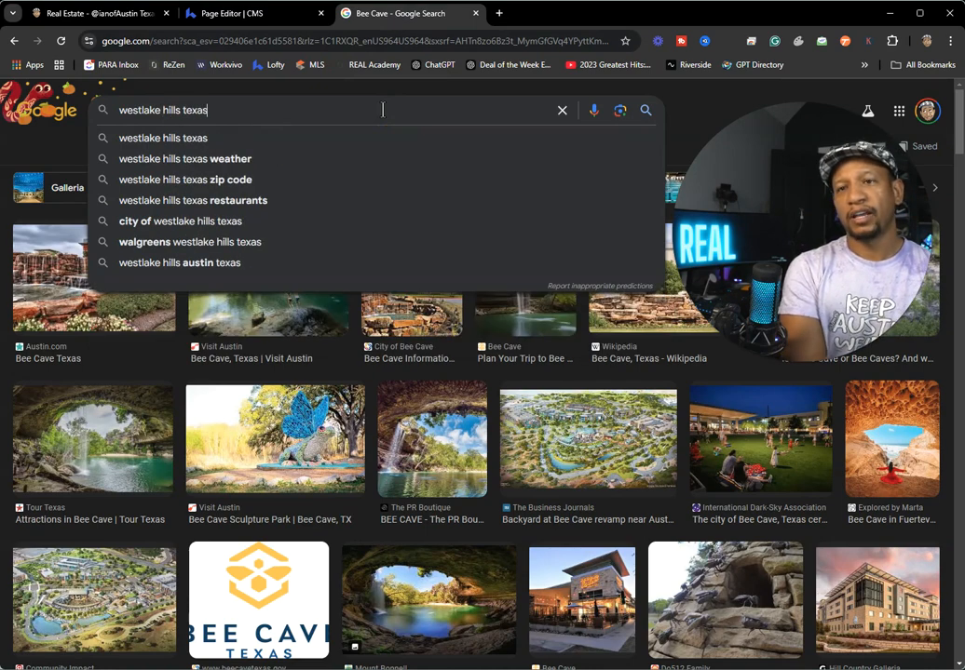
key("Return")
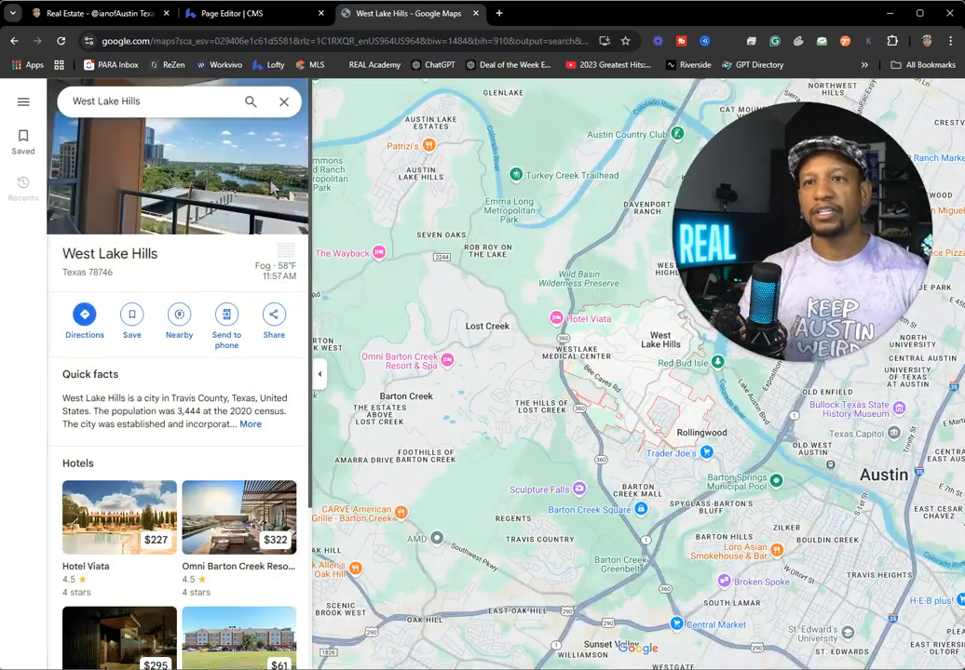
left_click(14, 41)
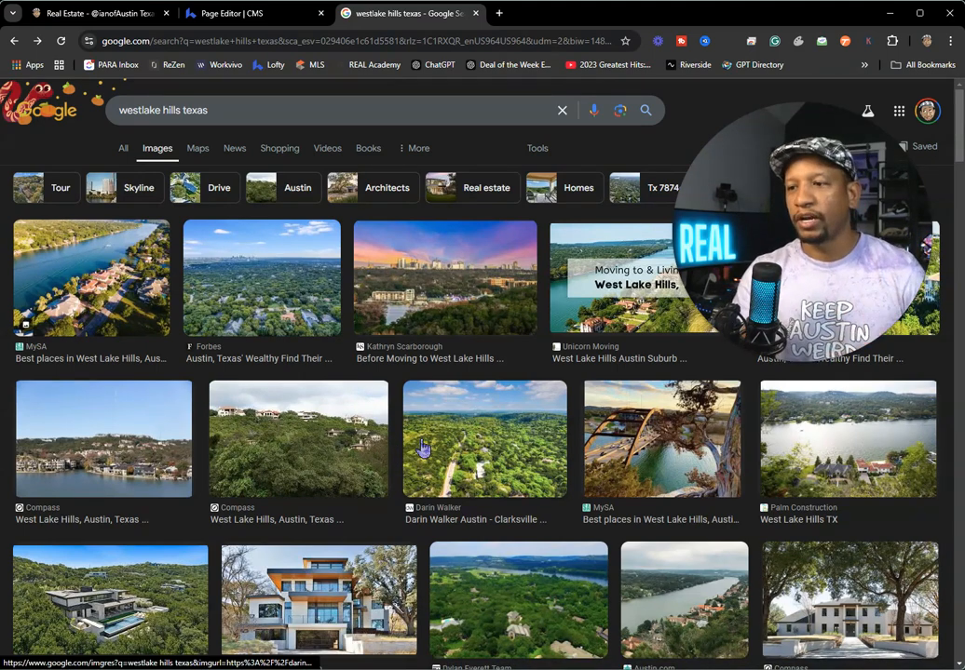
Step: Browse the West Lake Hills image results for a photo that suits the featured area
scroll(414, 443, "down", 2)
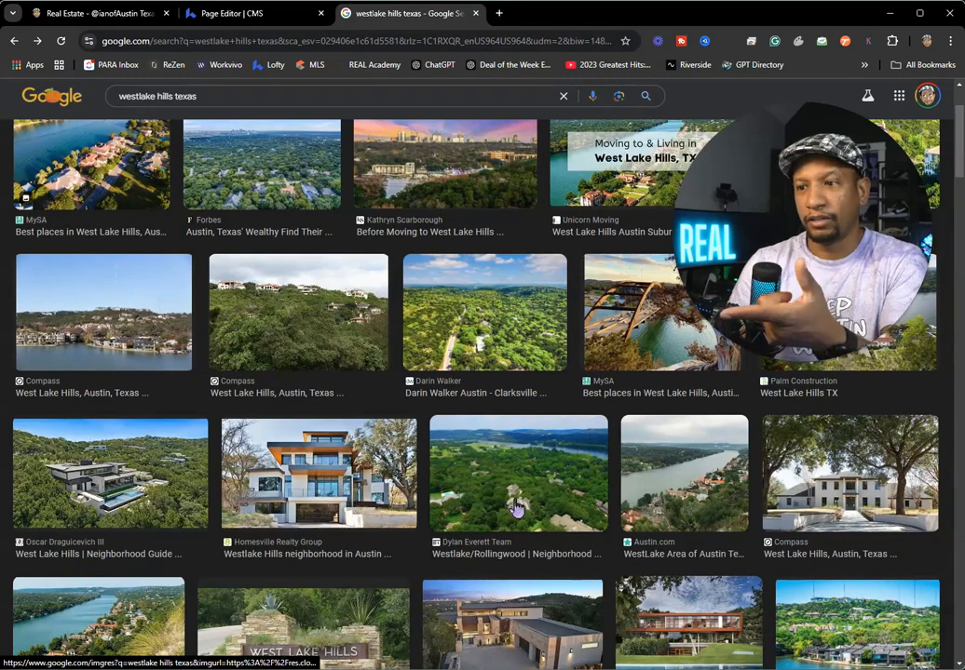
scroll(486, 493, "up", 2)
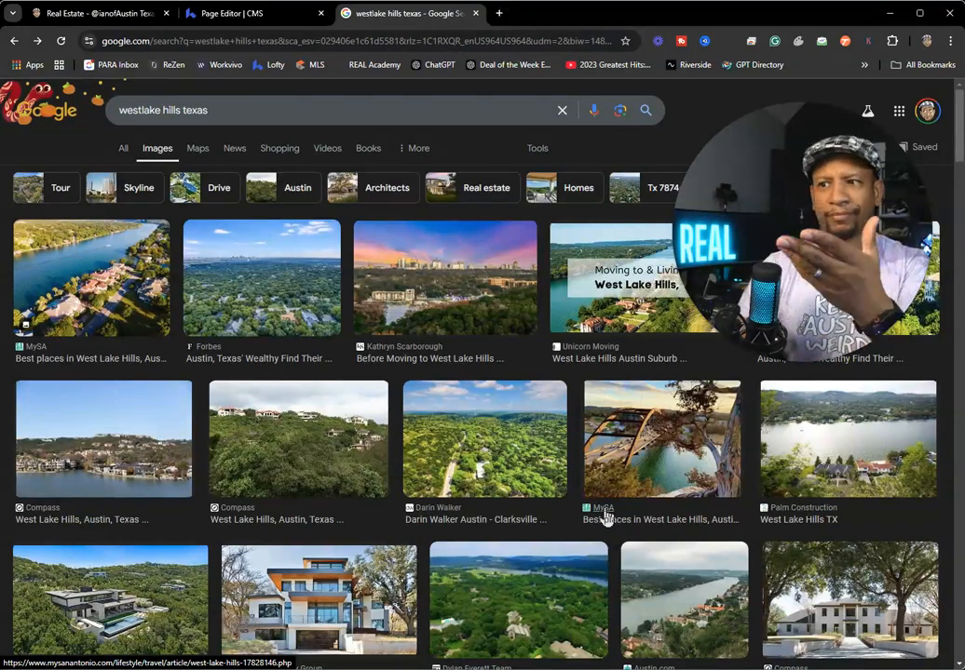
scroll(612, 468, "down", 5)
scroll(274, 393, "down", 2)
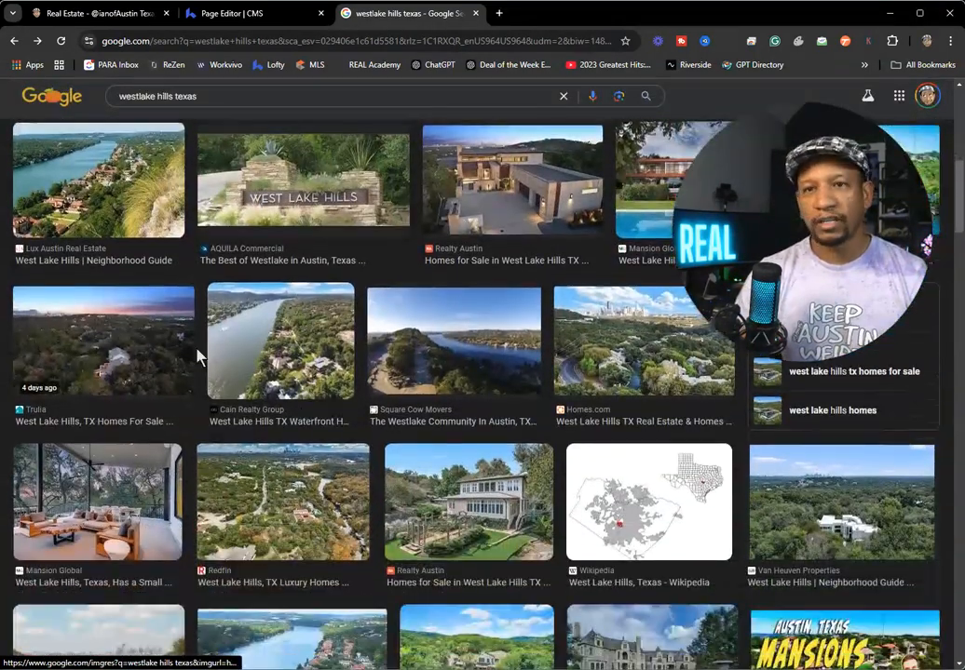
scroll(65, 247, "down", 2)
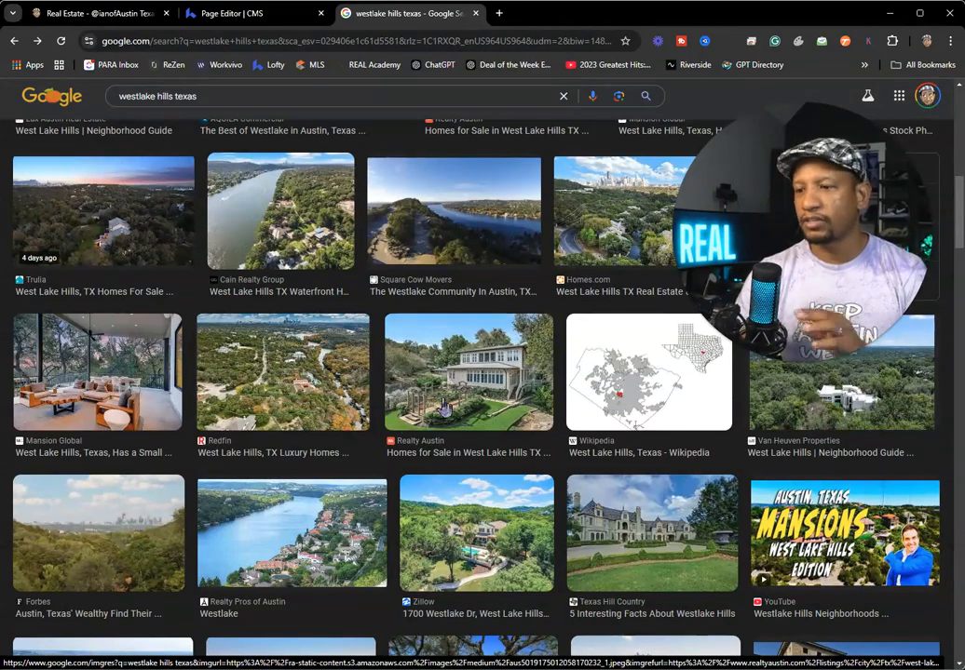
scroll(445, 408, "down", 3)
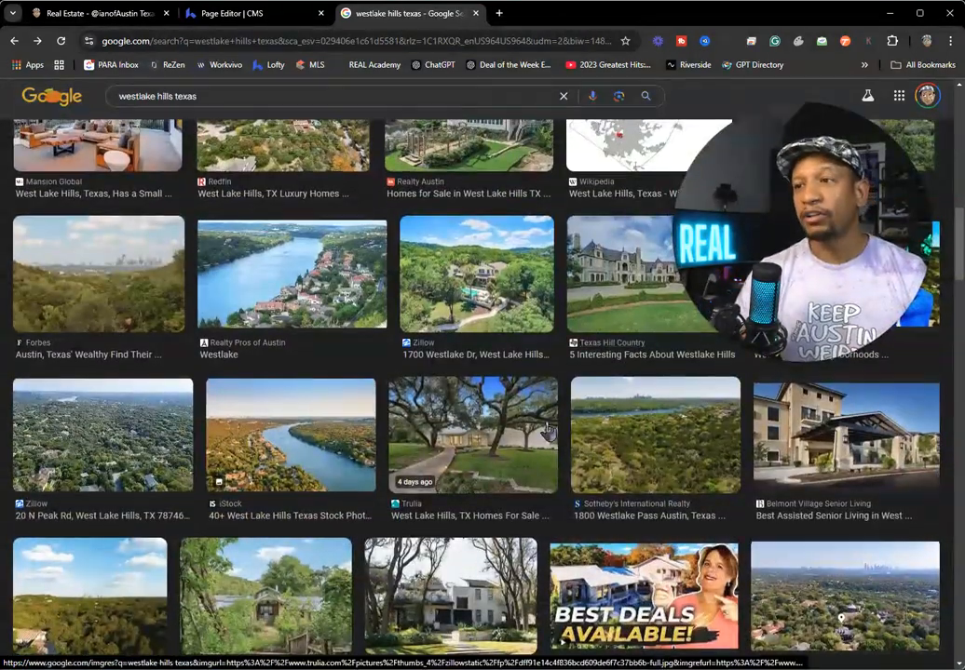
scroll(577, 451, "up", 1)
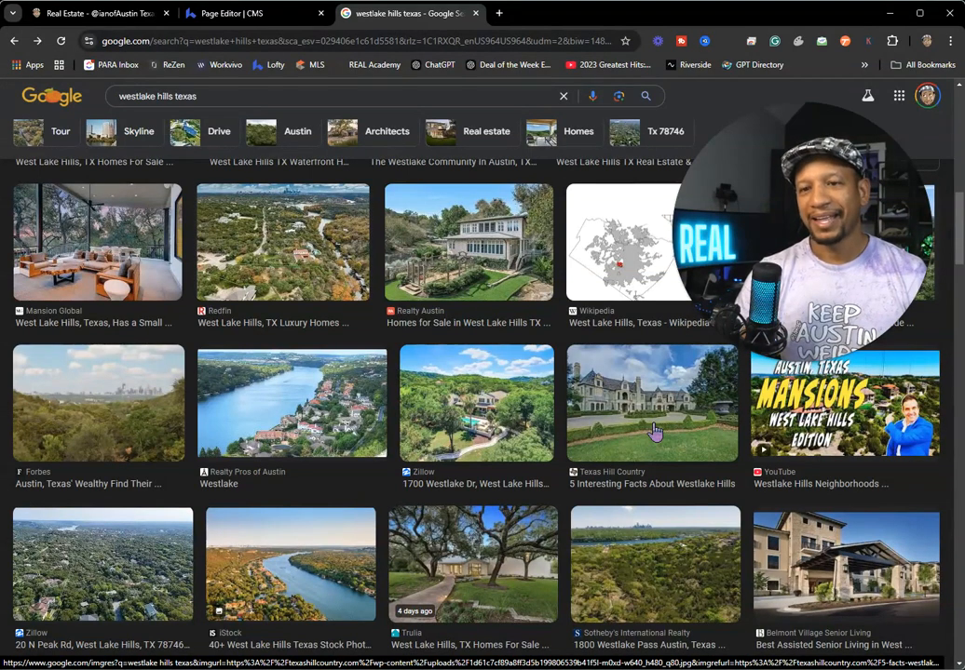
scroll(652, 419, "down", 1)
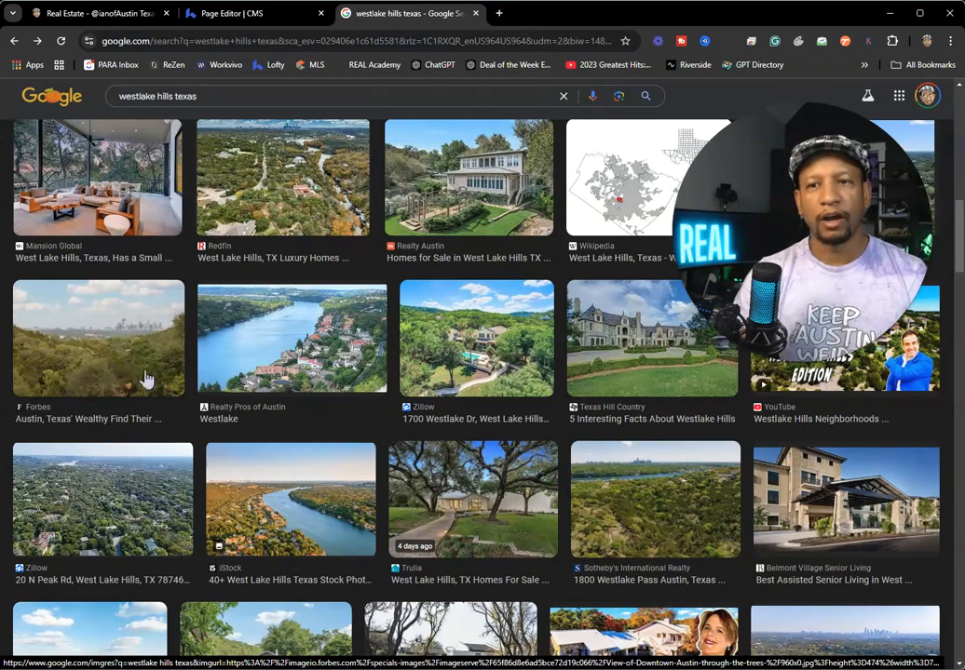
scroll(128, 370, "up", 5)
scroll(465, 409, "up", 3)
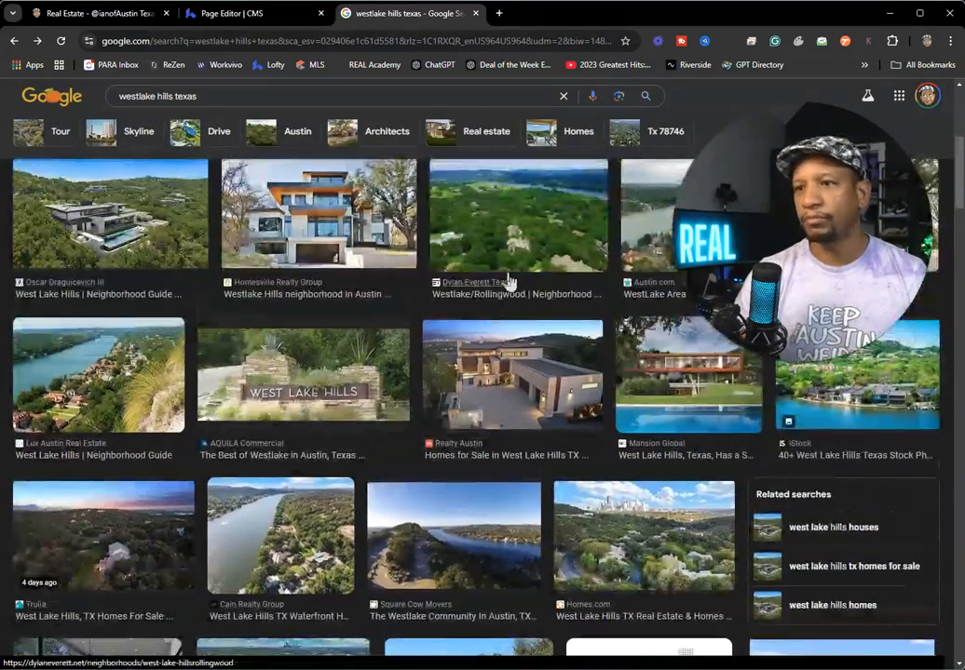
scroll(508, 296, "up", 2)
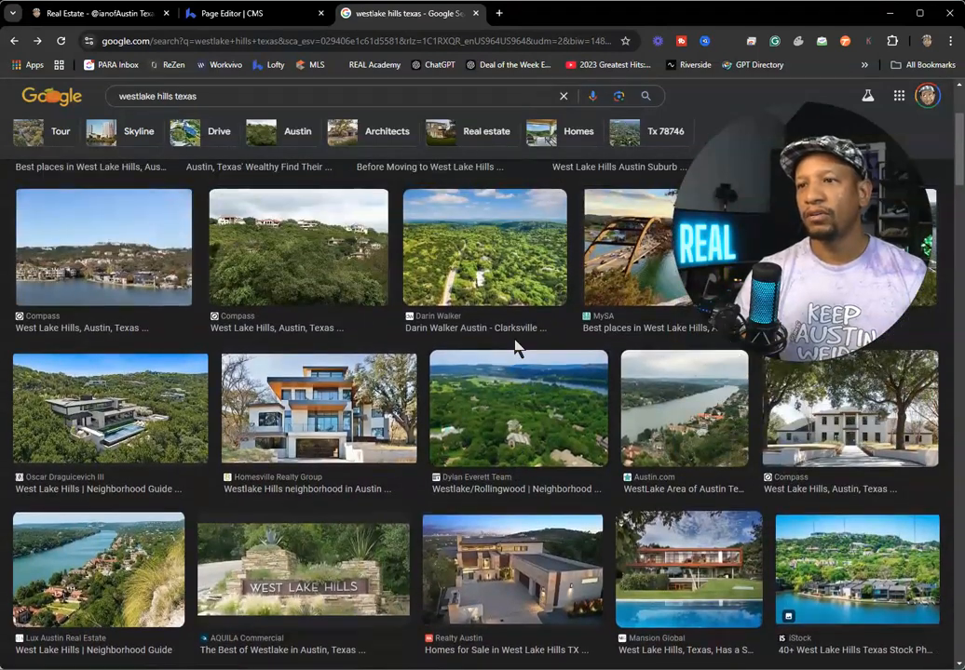
scroll(517, 348, "up", 3)
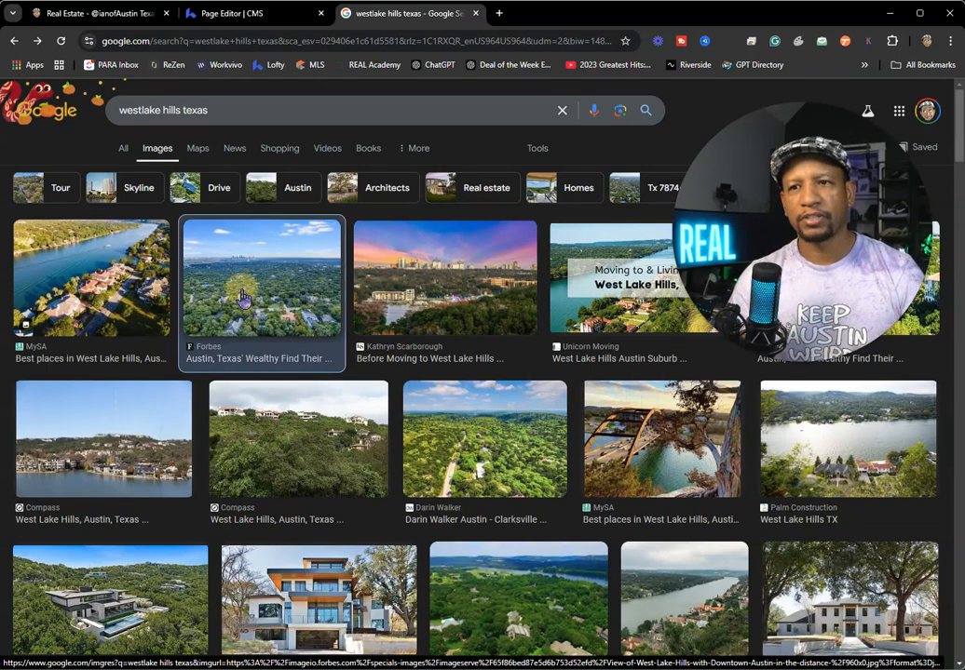
Step: Open the Forbes aerial photo from the image results and view it in its source article
left_click(244, 298)
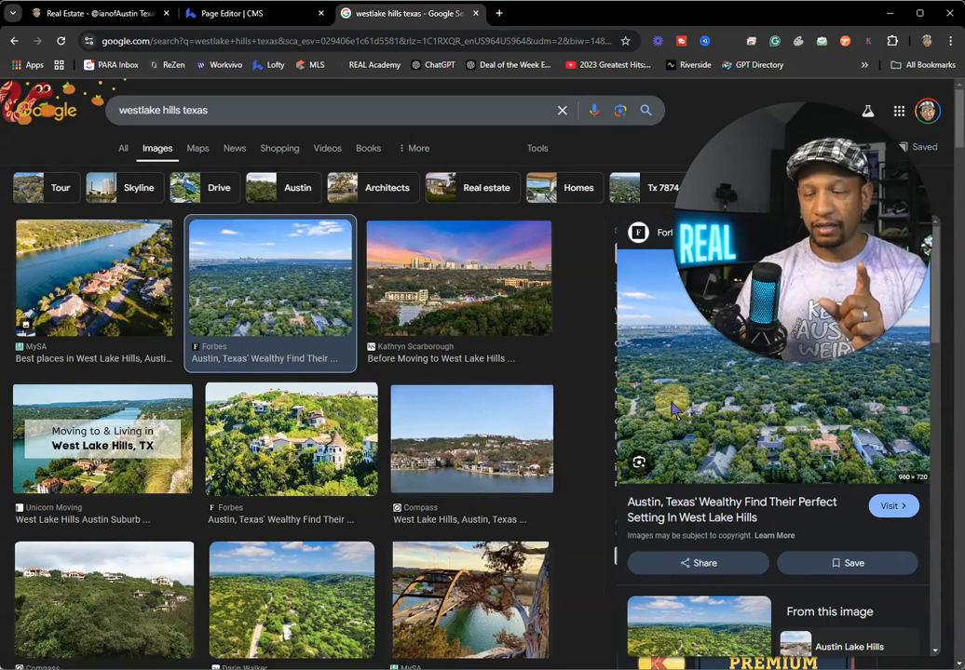
left_click(670, 410)
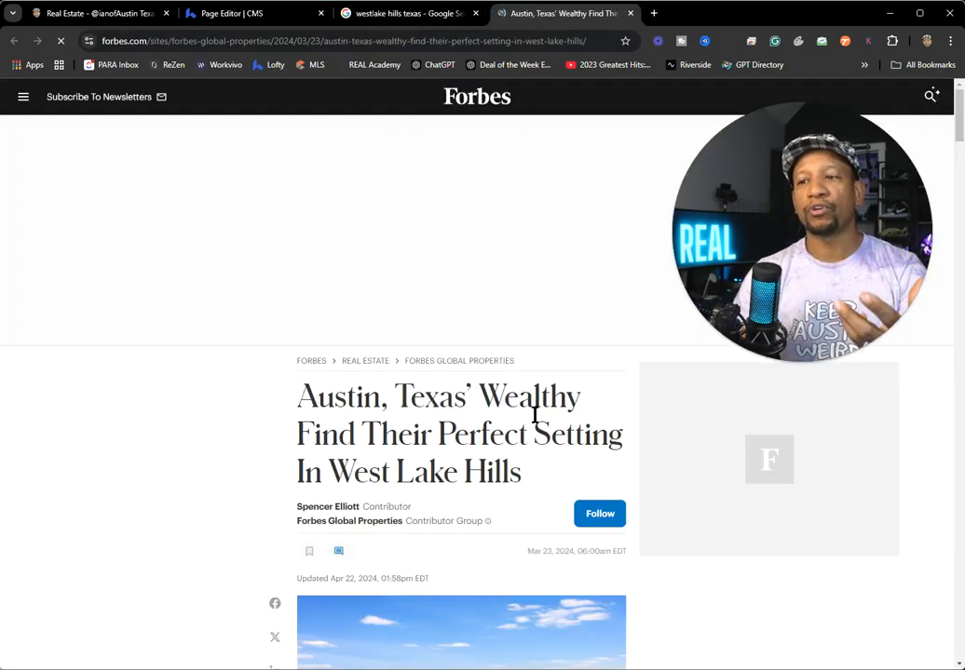
scroll(578, 454, "down", 3)
scroll(640, 464, "down", 2)
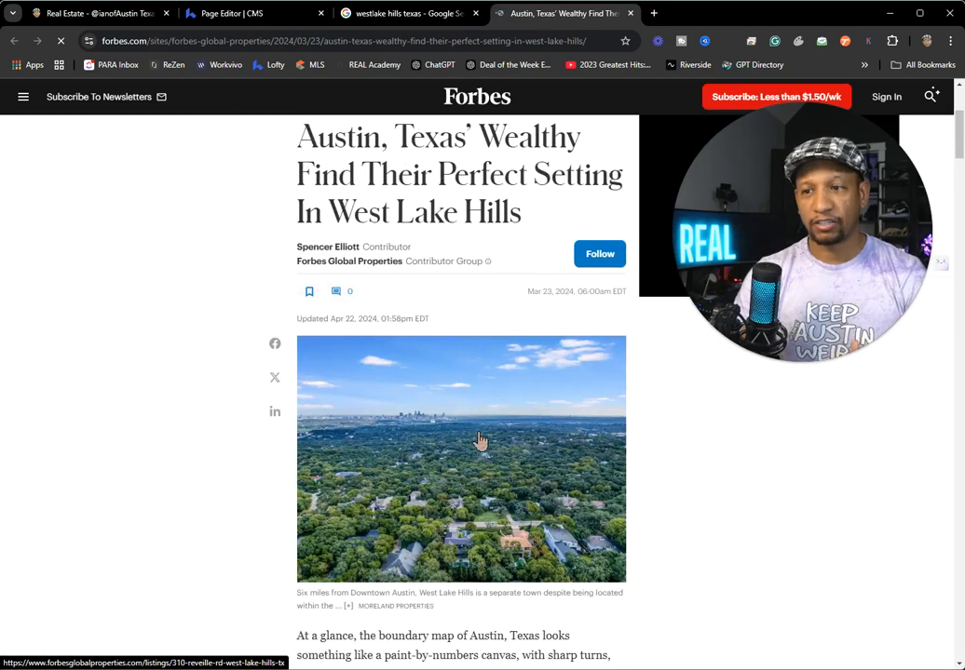
scroll(434, 333, "down", 3)
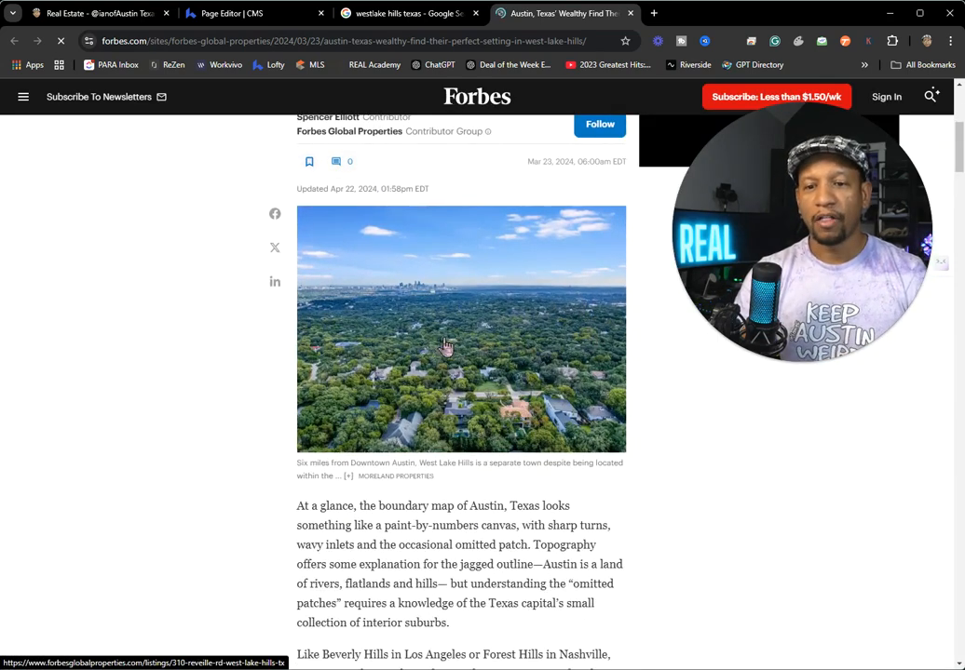
scroll(423, 398, "up", 3)
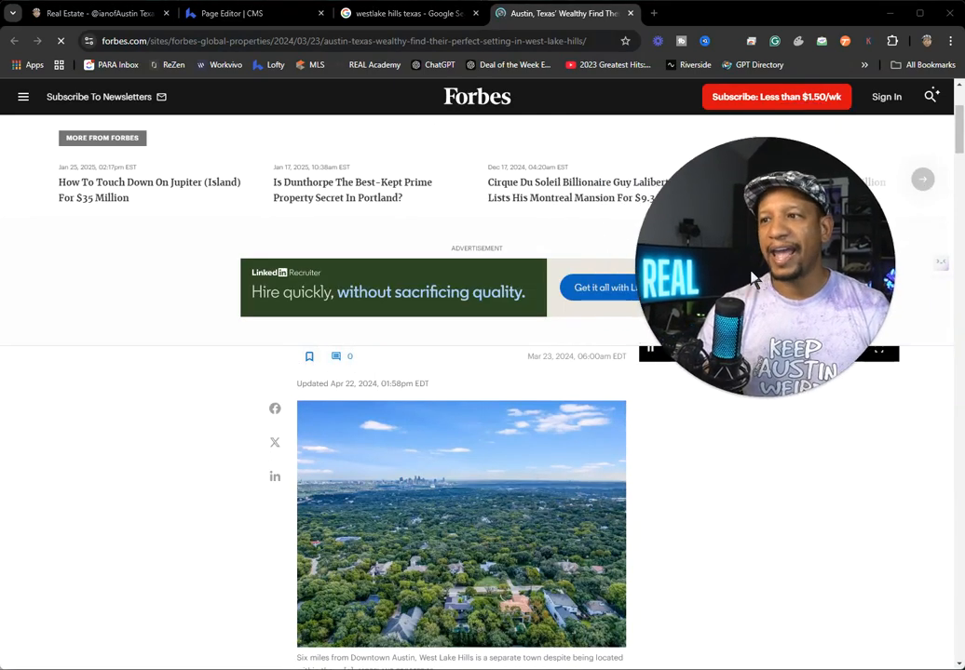
scroll(472, 436, "down", 2)
Step: Try to open the article photo through its linked page, accept that site's cookies, and look over the page
left_click(472, 436)
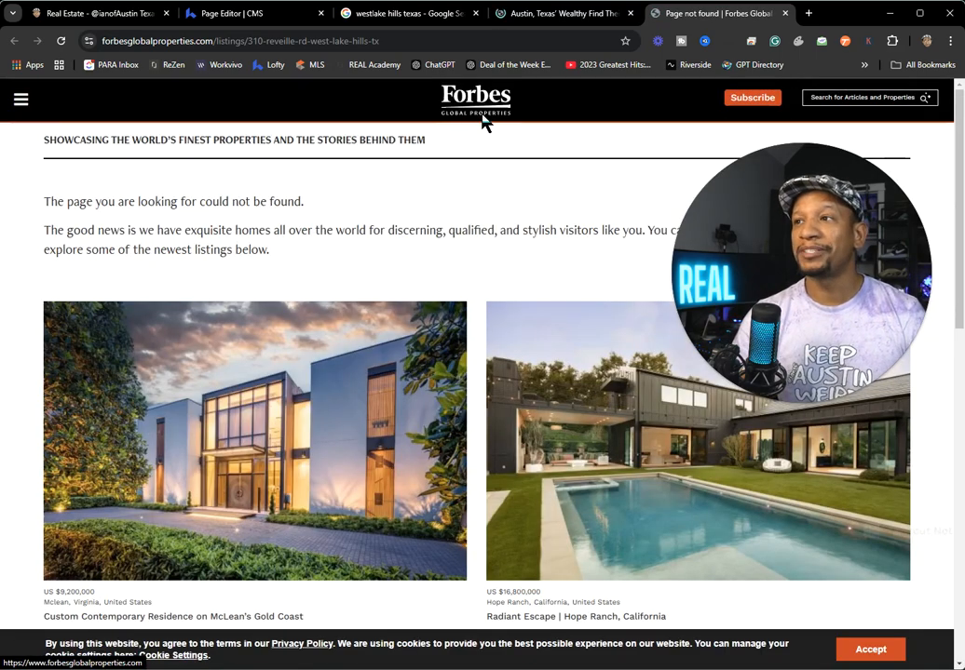
left_click(871, 648)
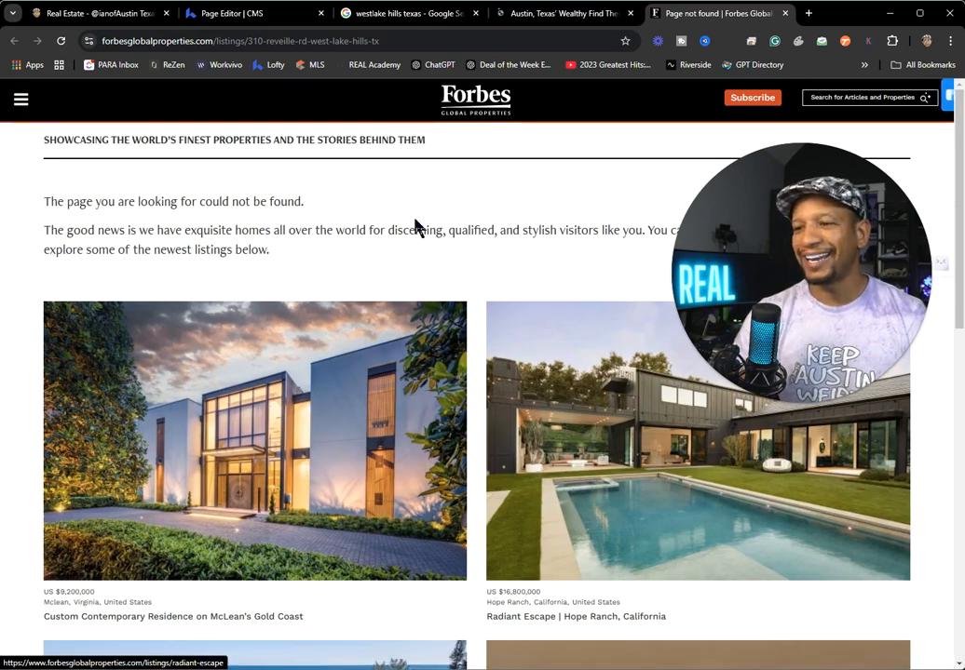
scroll(466, 307, "down", 5)
scroll(512, 382, "up", 4)
scroll(494, 377, "down", 2)
scroll(482, 375, "up", 1)
scroll(482, 374, "up", 2)
Step: Try to use the Forbes article's aerial photo by copying its link address and pasting it as the image URL in the Lofty page editor
left_click(592, 15)
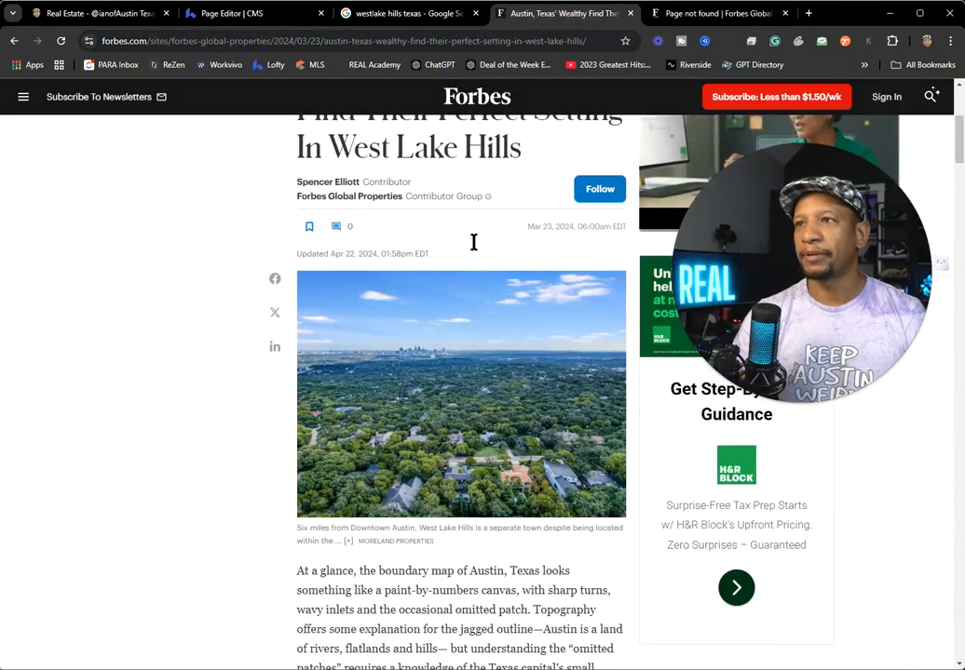
left_click(462, 391)
right_click(464, 391)
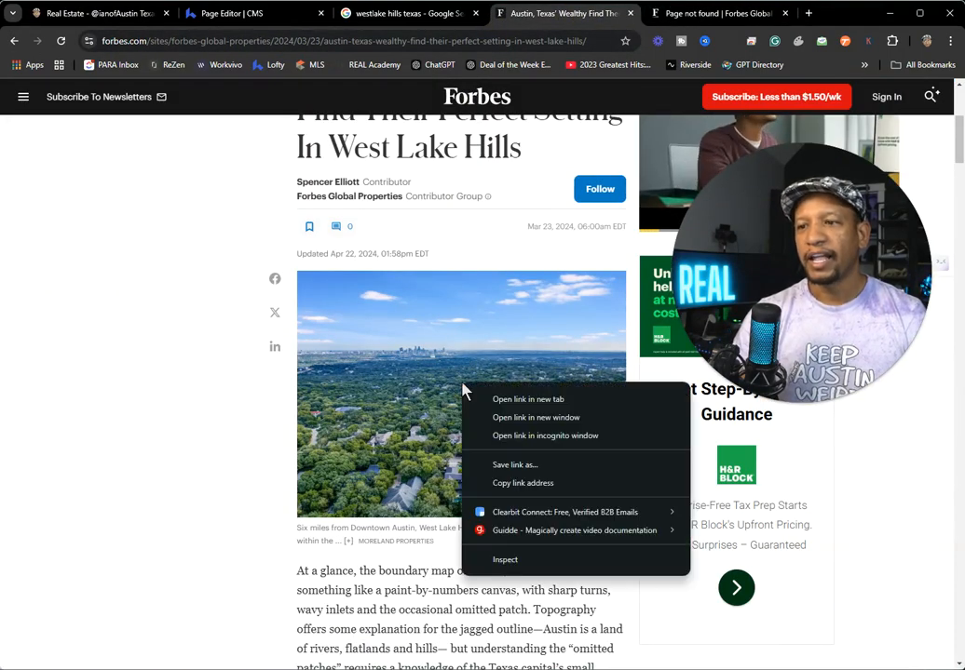
left_click(525, 484)
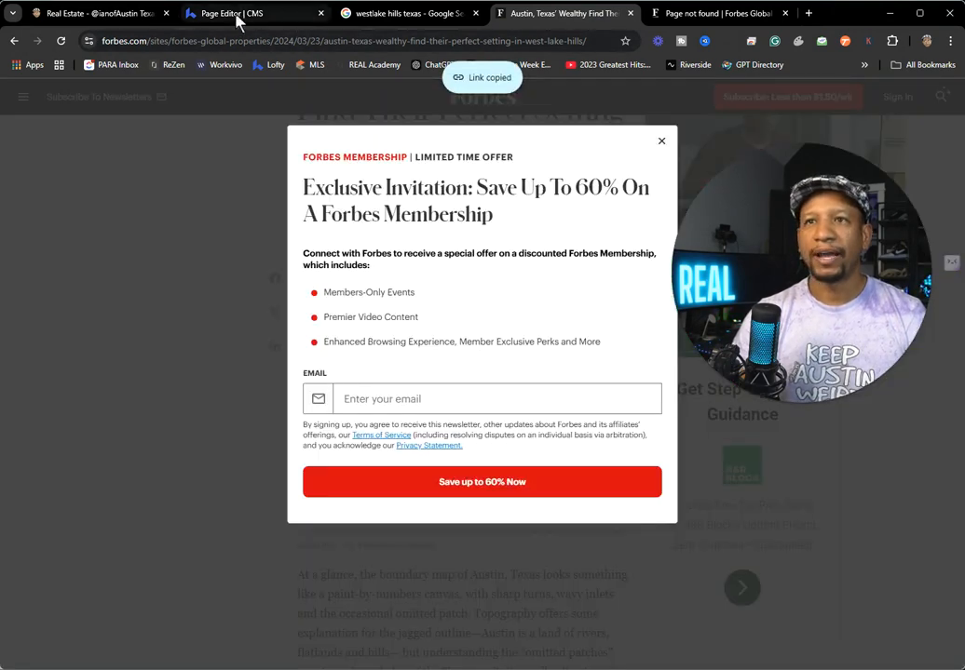
left_click(237, 20)
left_click(344, 480)
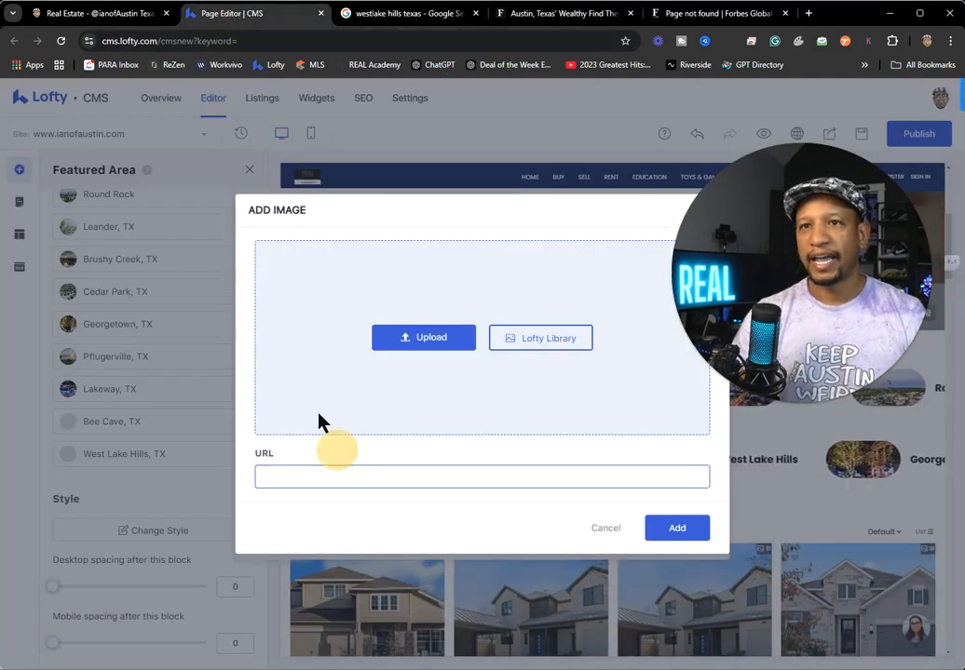
key("ctrl+v")
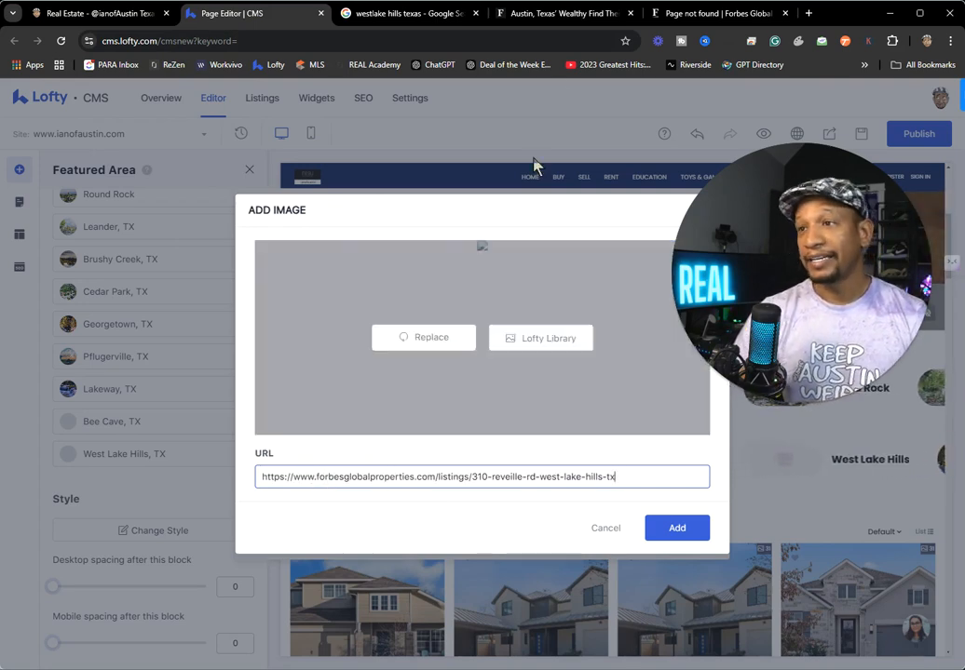
Step: Return to the West Lake Hills image results and select the Forbes photo of a lit two-storey house with a pool
left_click(705, 16)
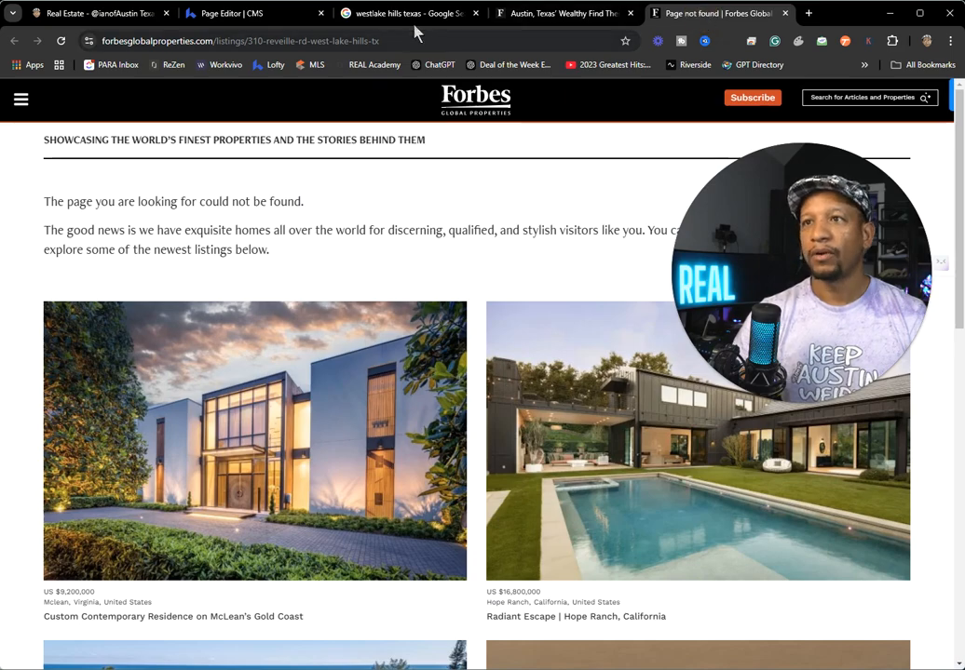
left_click(362, 15)
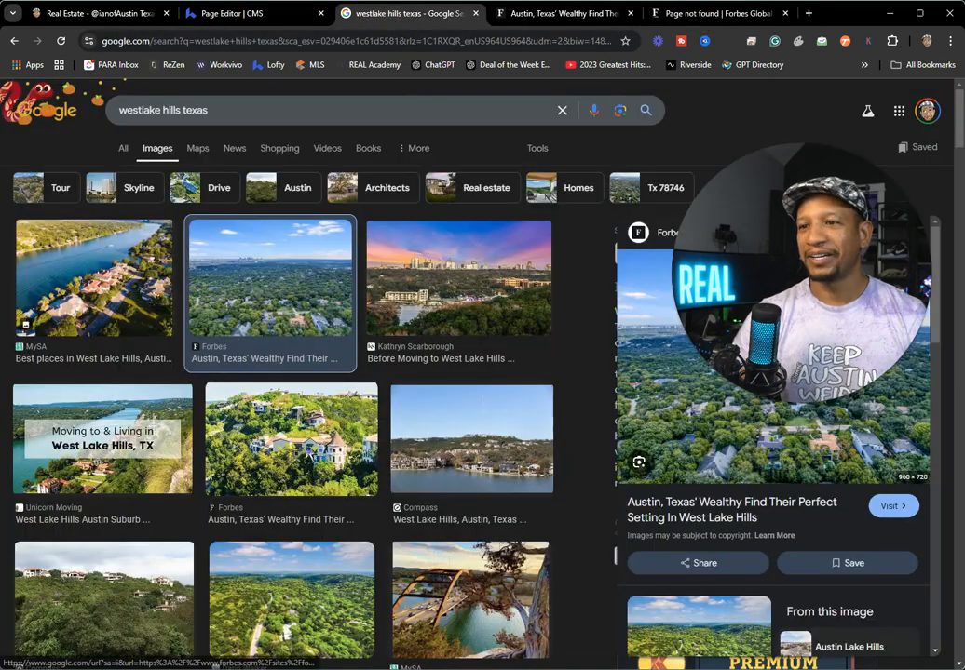
scroll(316, 521, "down", 10)
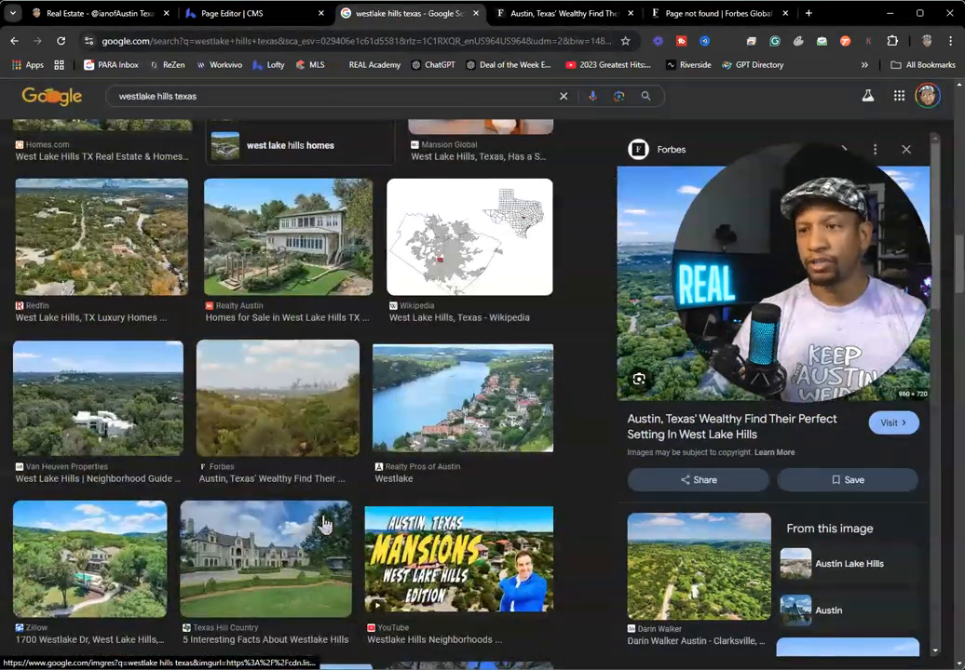
scroll(312, 508, "down", 5)
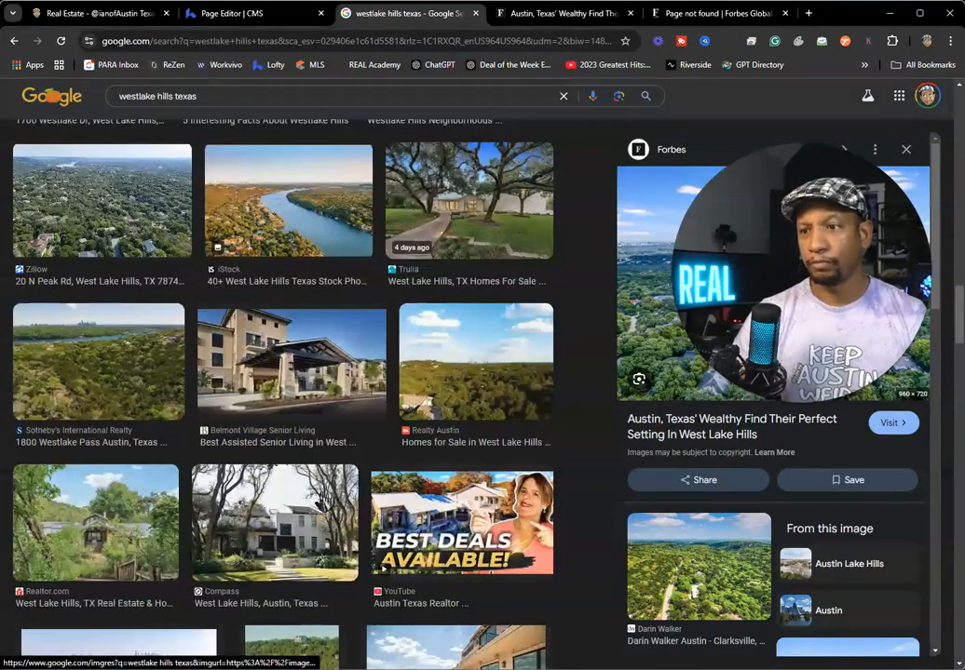
scroll(185, 447, "down", 3)
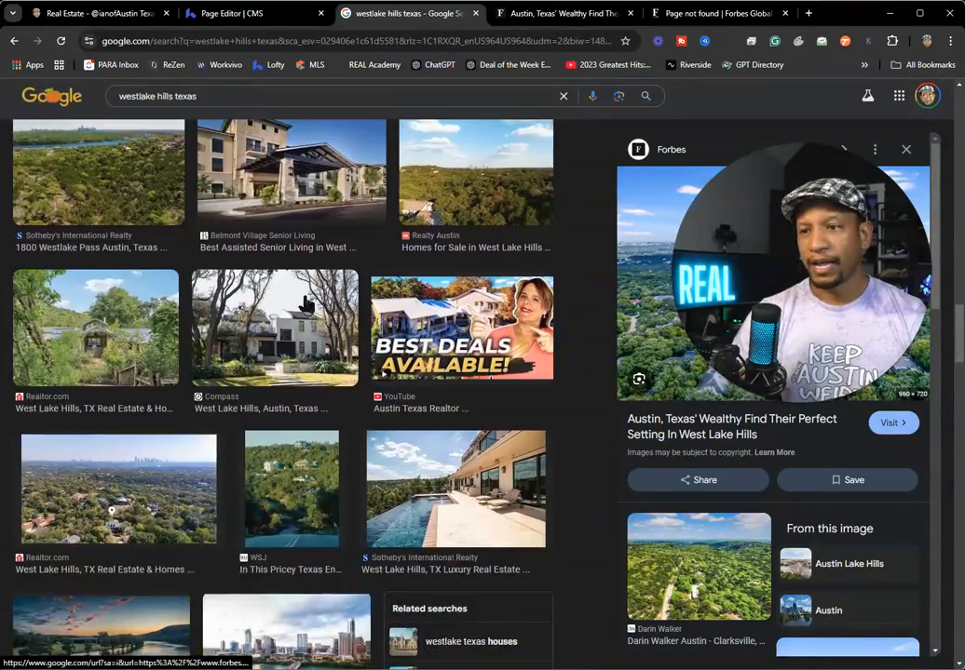
scroll(393, 364, "down", 3)
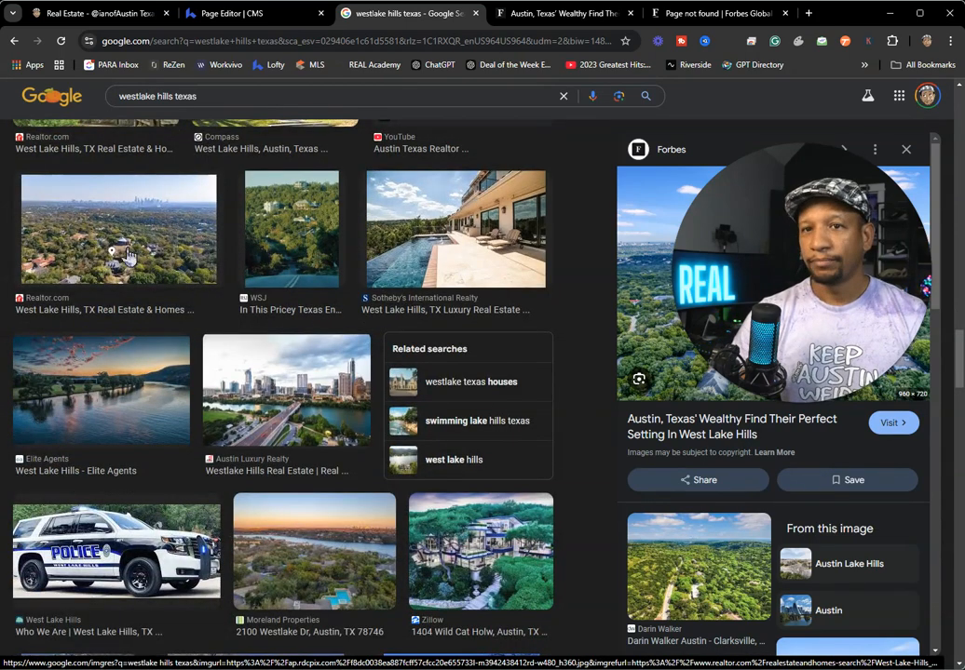
scroll(152, 216, "down", 6)
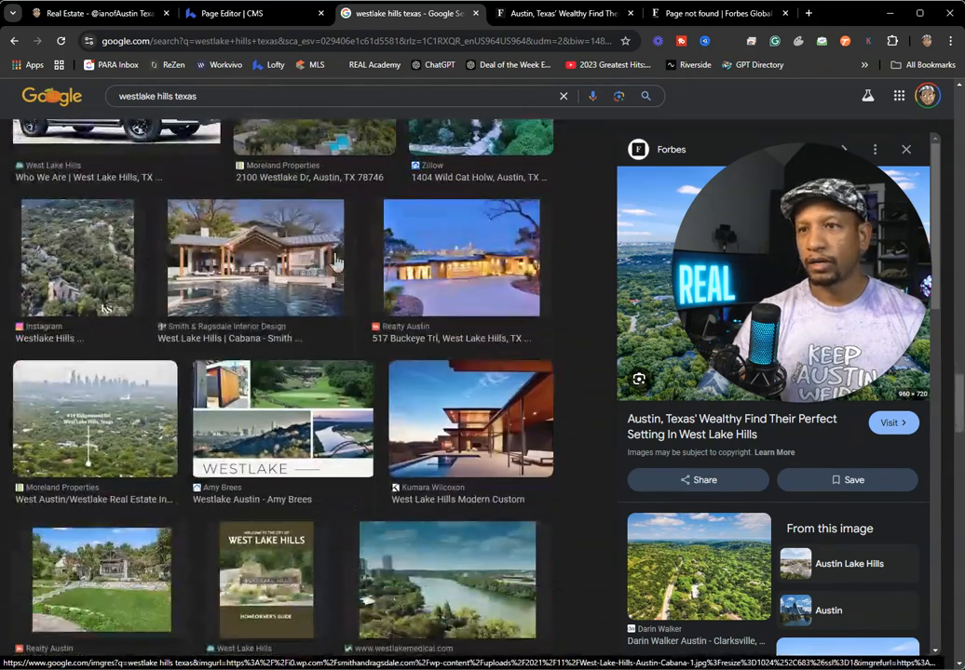
scroll(378, 352, "down", 2)
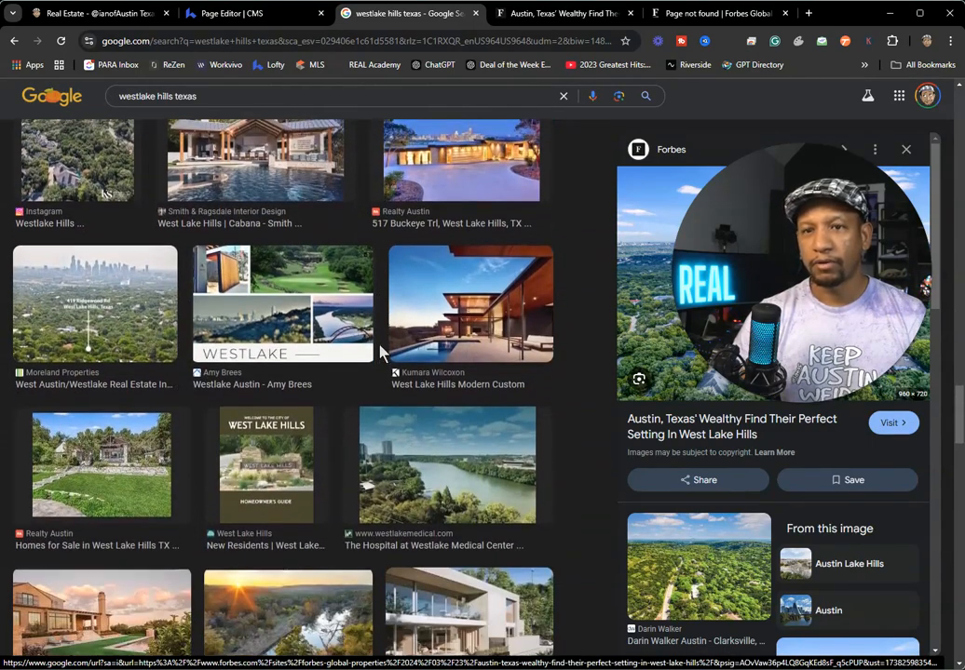
scroll(419, 382, "down", 5)
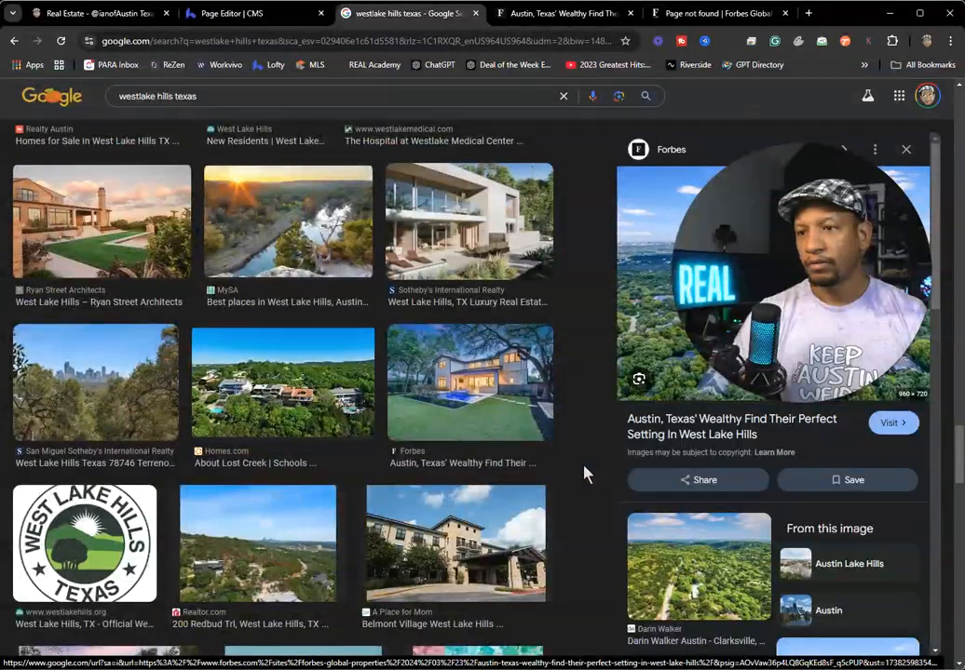
left_click(449, 395)
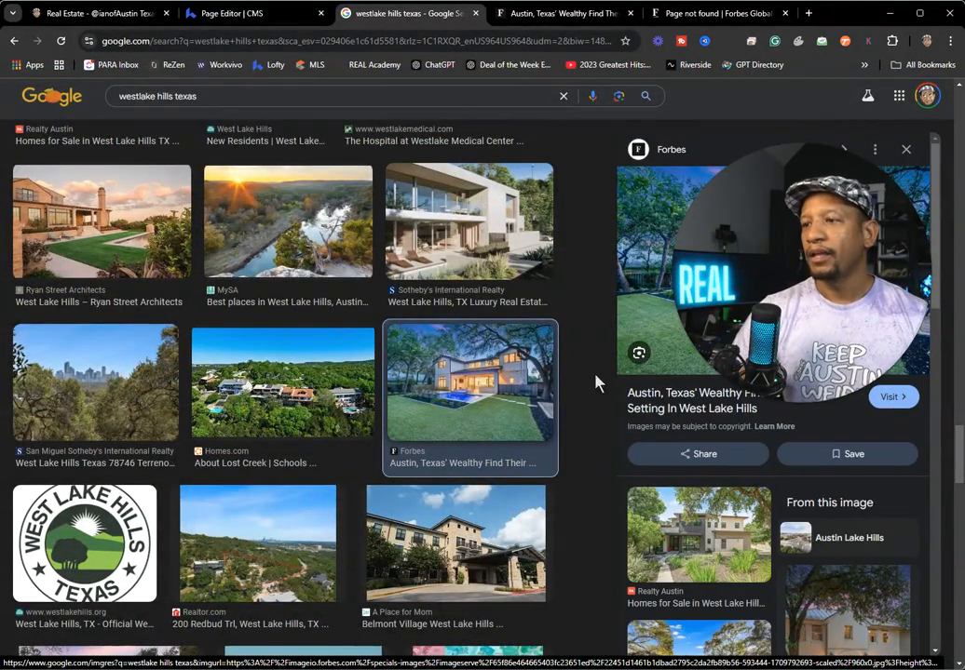
Step: Visit the house photo's source article, look through its beginning, and return to the image results
left_click(892, 397)
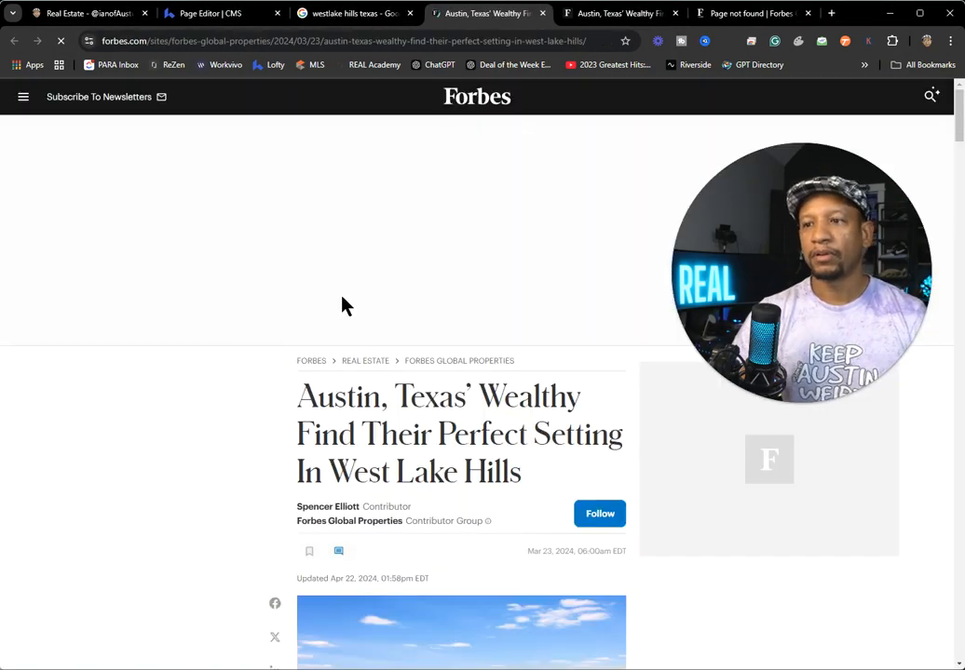
scroll(398, 370, "down", 5)
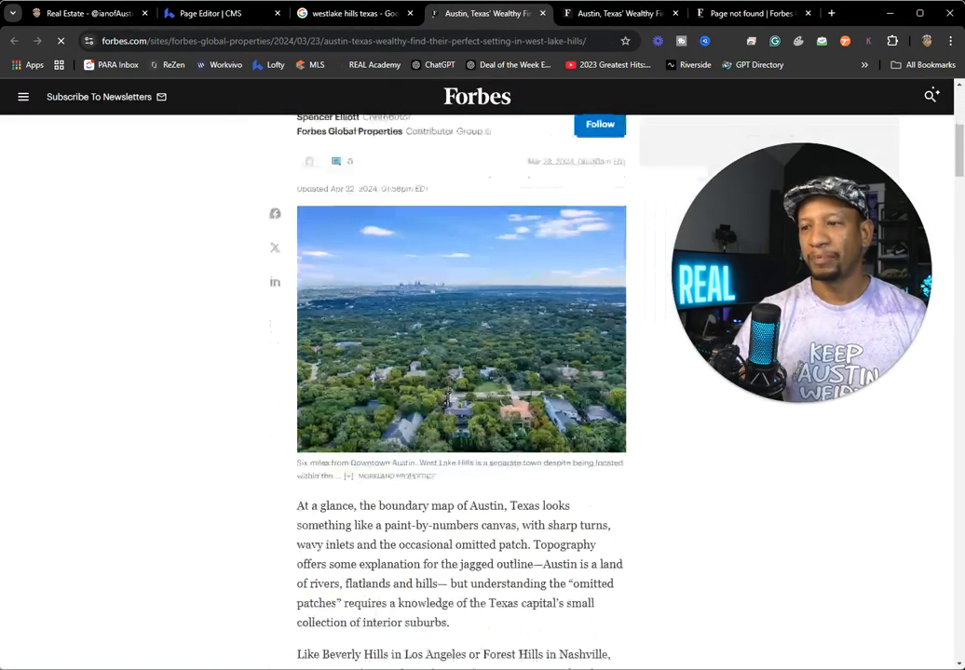
left_click(368, 15)
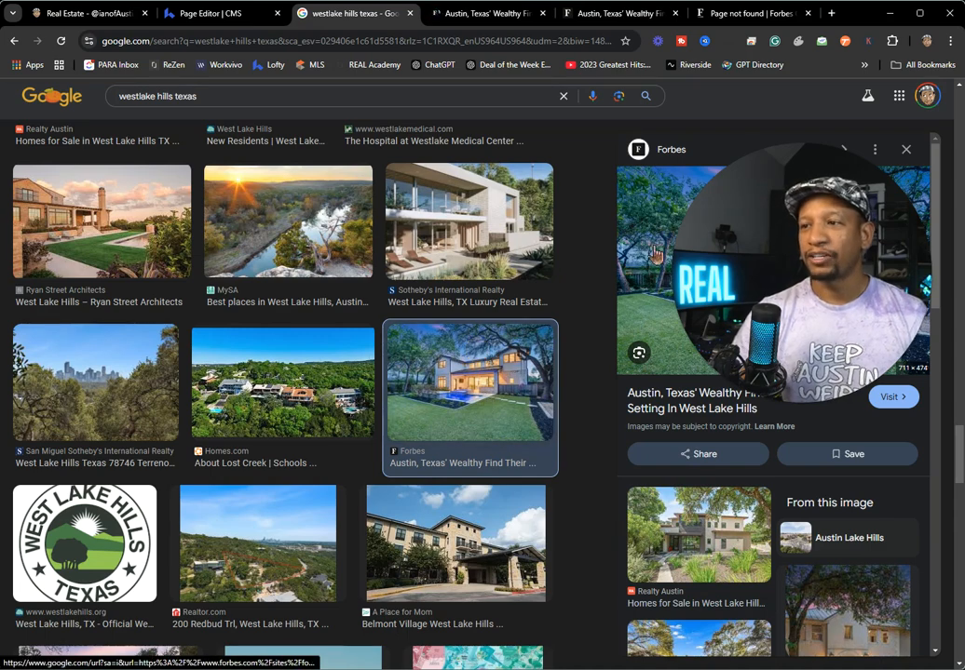
Step: Copy the house photo's image address and replace the image URL in the Lofty page editor with it
right_click(780, 272)
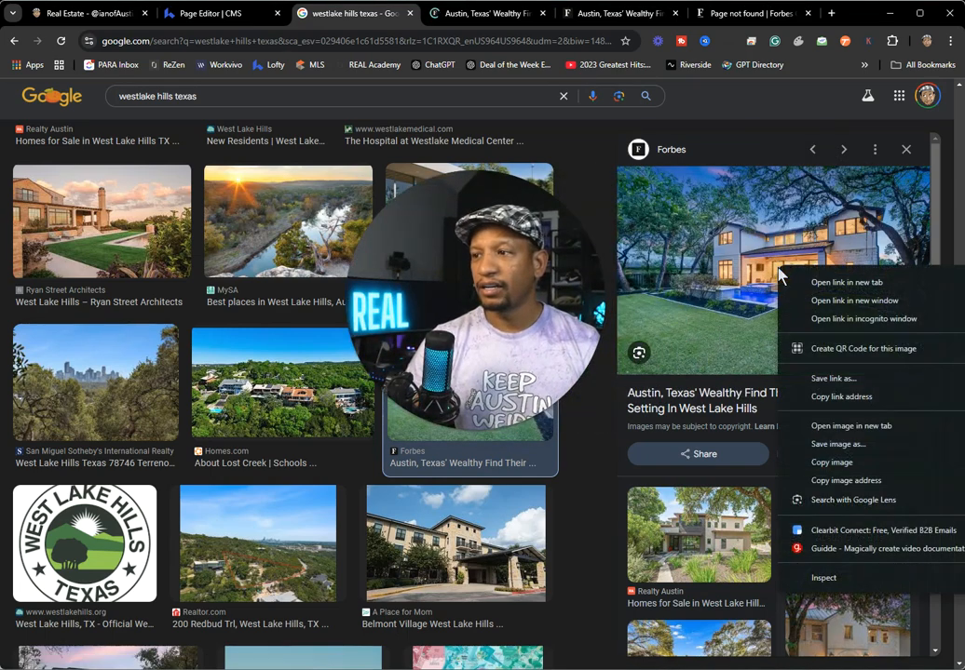
left_click(839, 481)
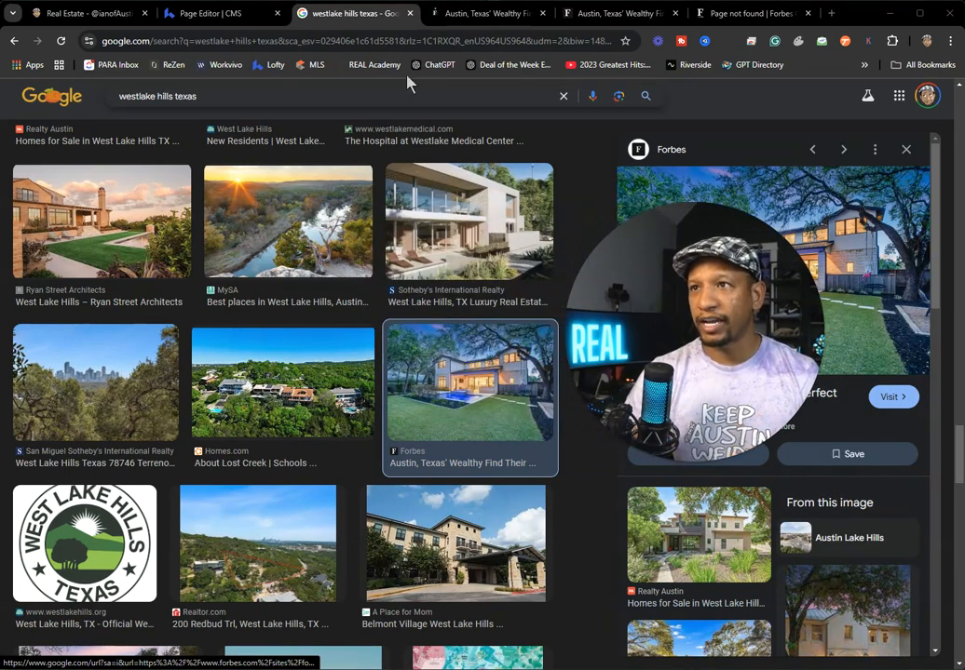
left_click(215, 17)
triple_click(354, 477)
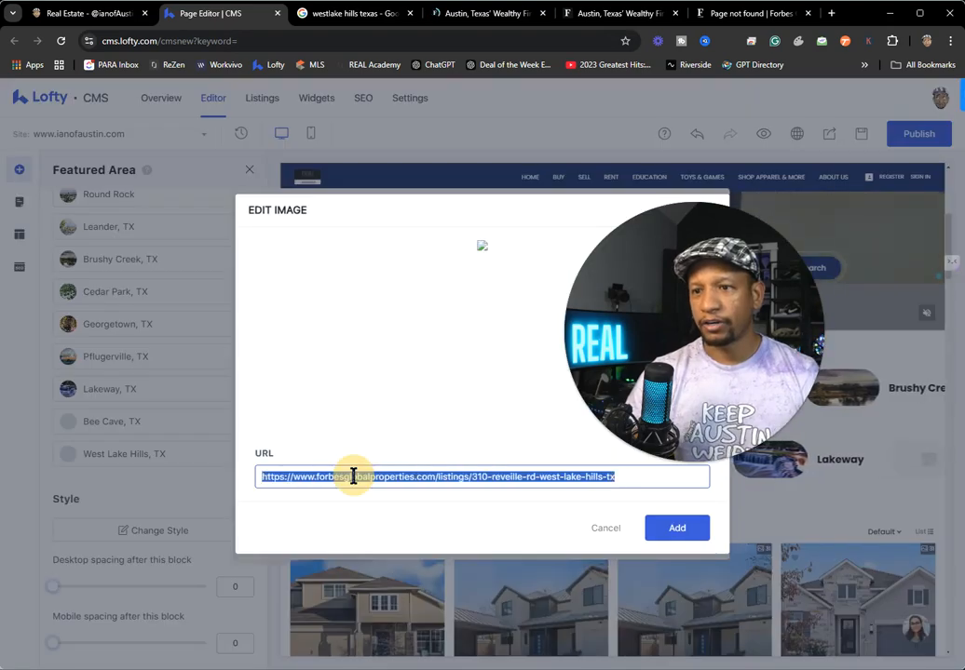
key("ctrl+v")
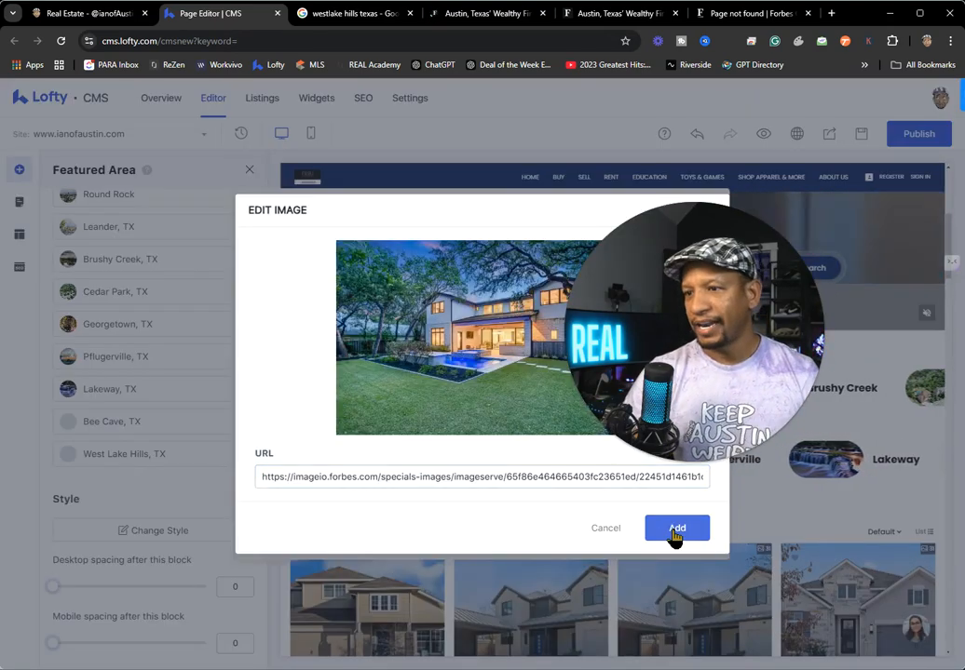
Step: Save the West Lake Hills area with the house image and publish the homepage
mouse_move(511, 346)
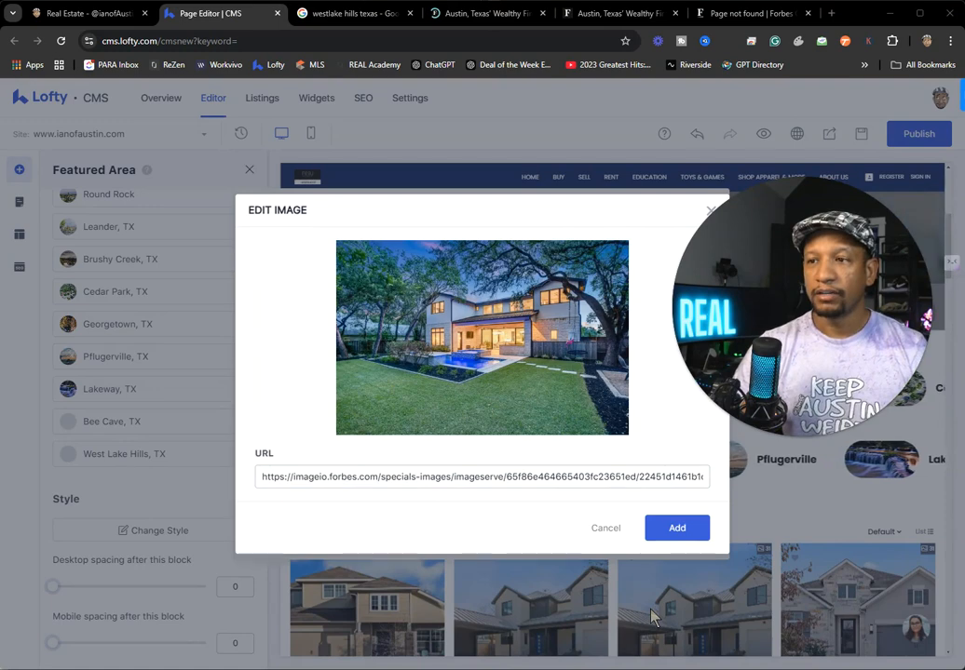
left_click(668, 533)
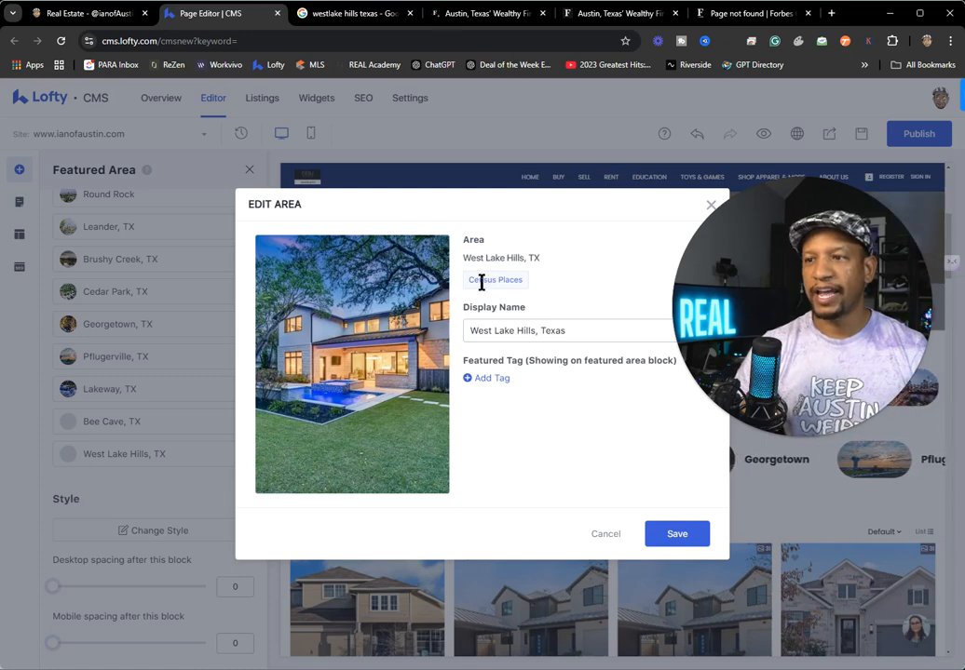
left_click(677, 534)
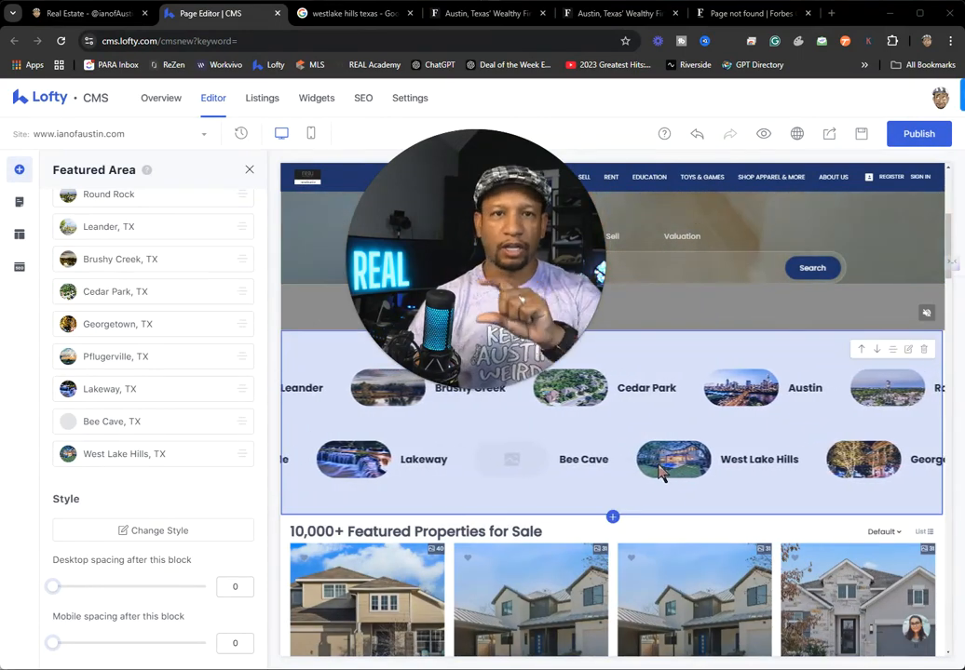
left_click(920, 133)
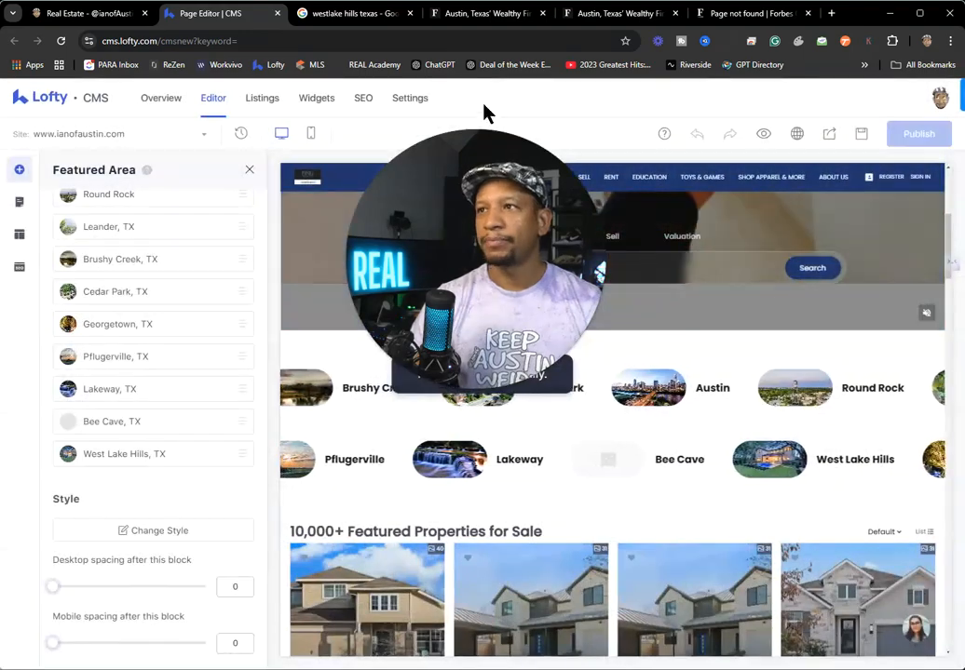
Step: Reload the live ianofaustin.com homepage and examine the published featured area block
left_click(76, 13)
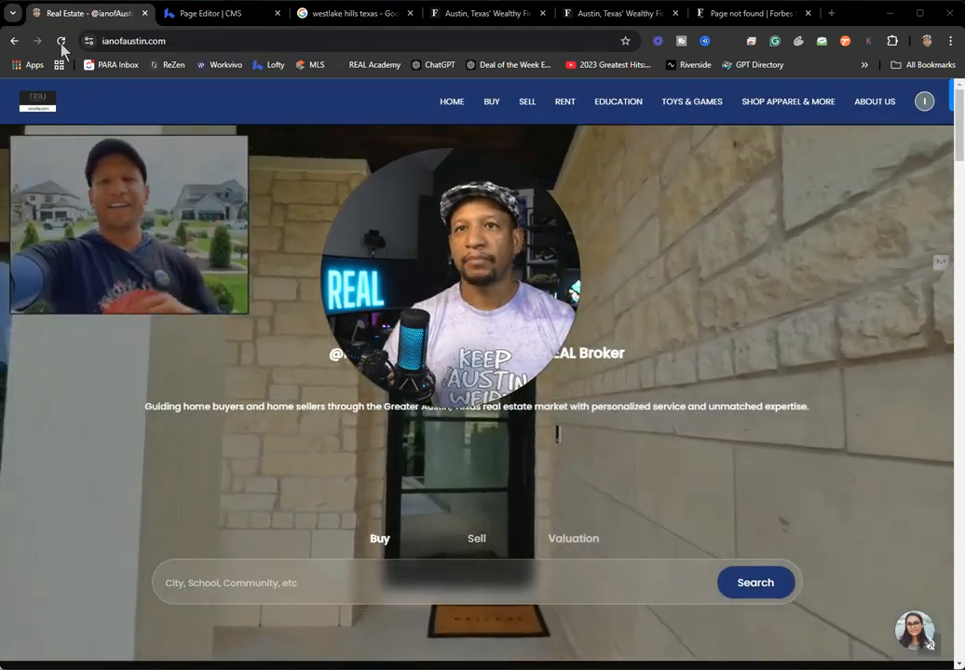
left_click(62, 41)
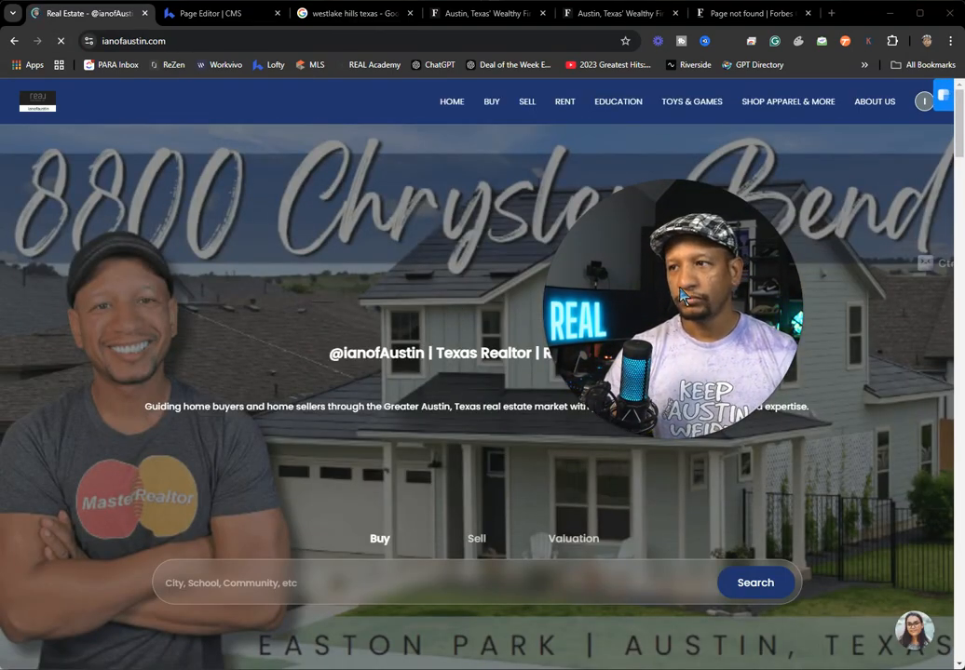
scroll(424, 389, "down", 2)
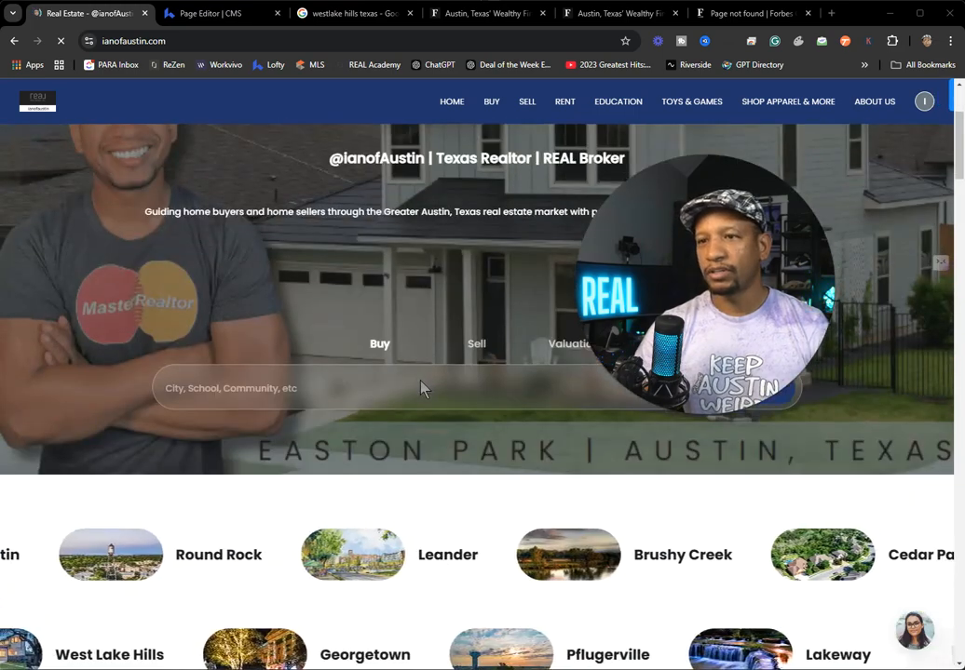
scroll(416, 387, "down", 2)
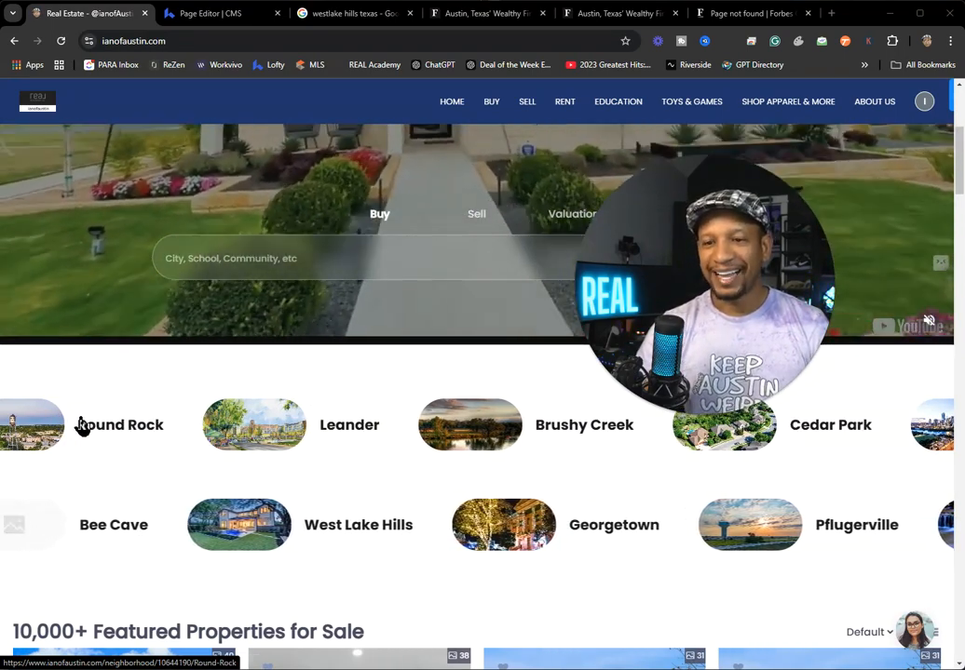
Step: Open the West Lake Hills page from the live featured area and look over its map and listings
left_click(280, 531)
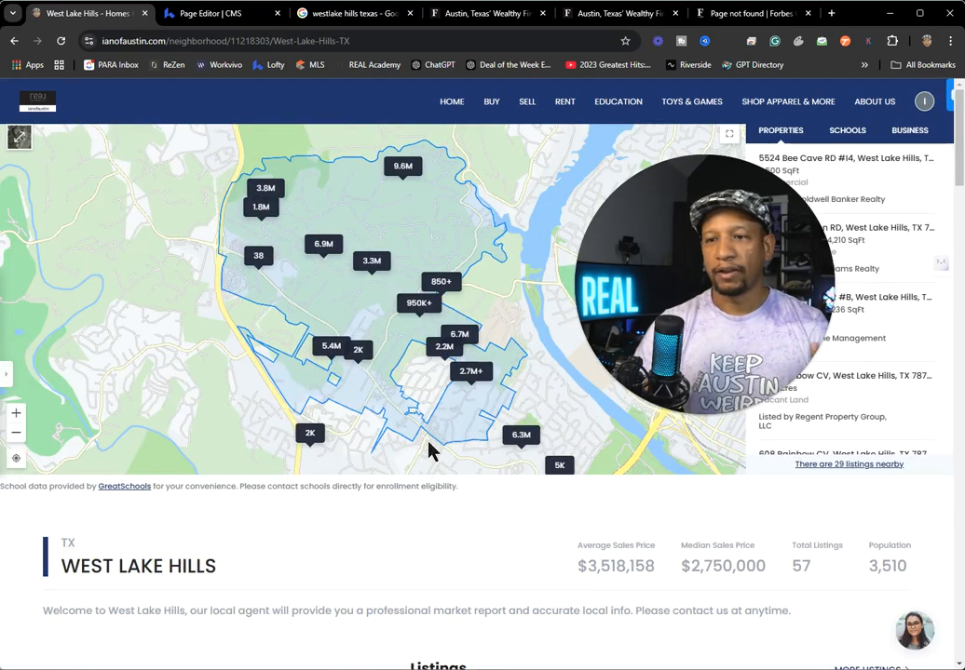
scroll(429, 540, "down", 4)
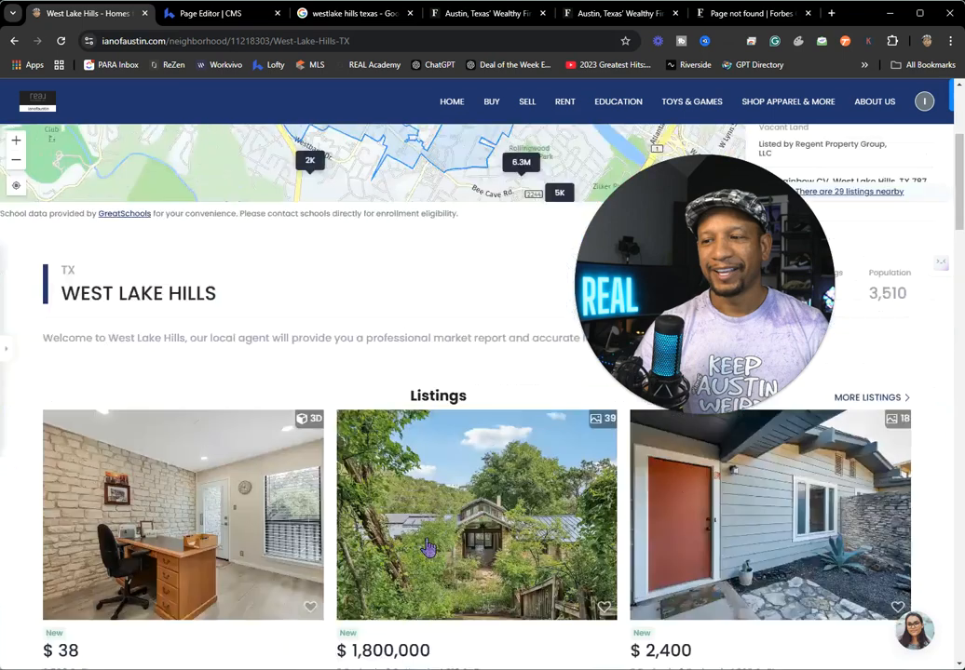
scroll(438, 549, "up", 4)
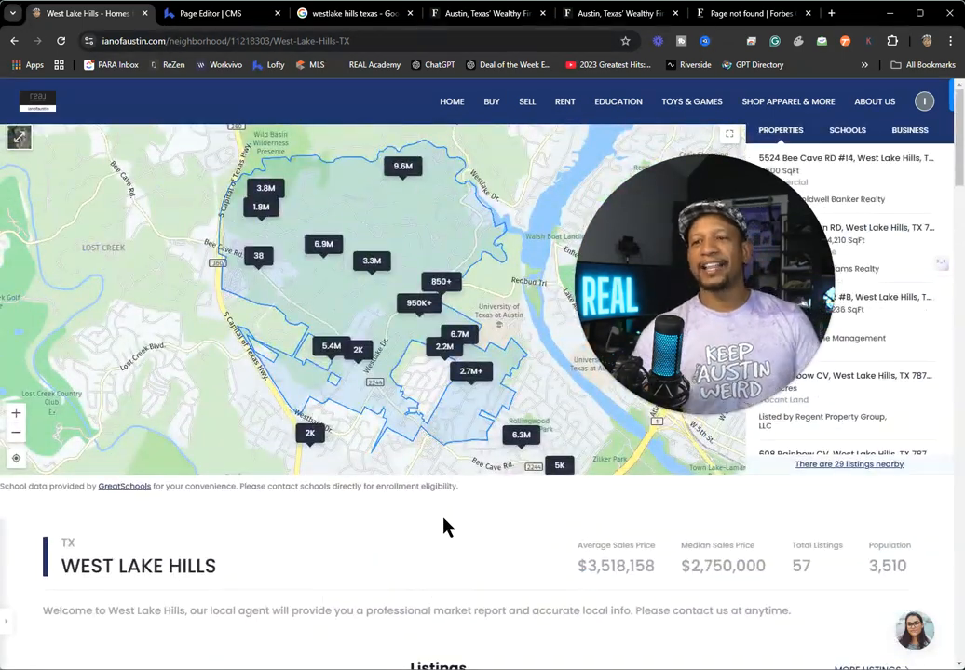